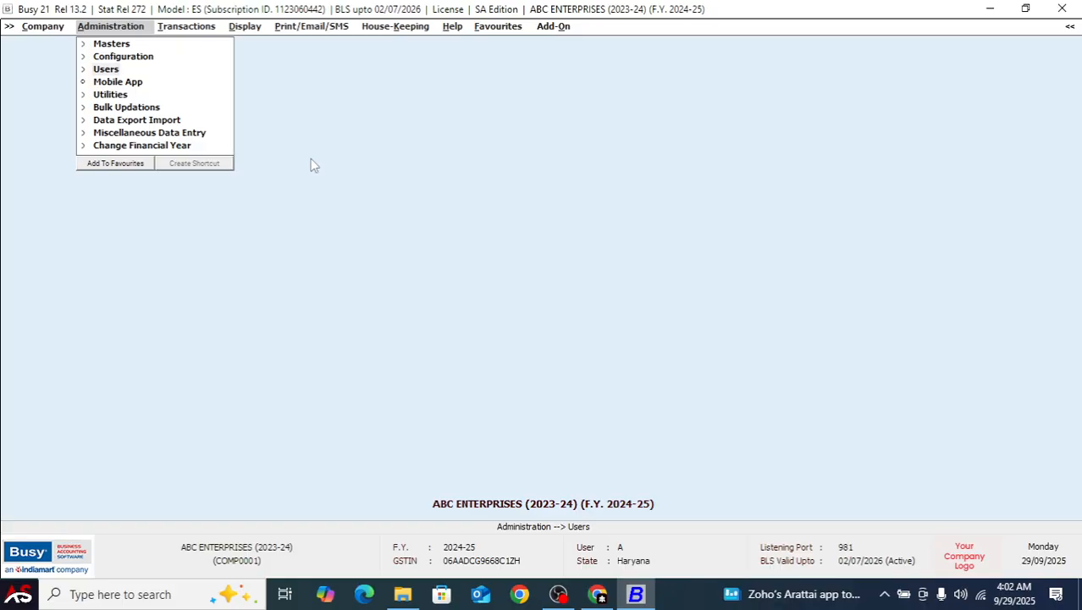
- Review the list of existing users in the company's user administration and close it
click(137, 30)
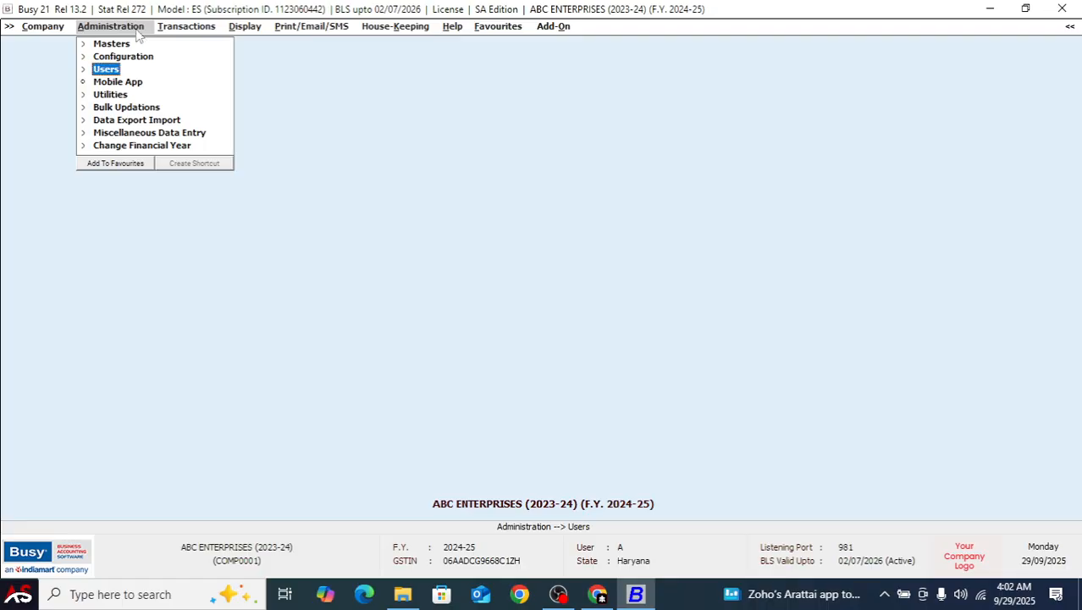
click(84, 70)
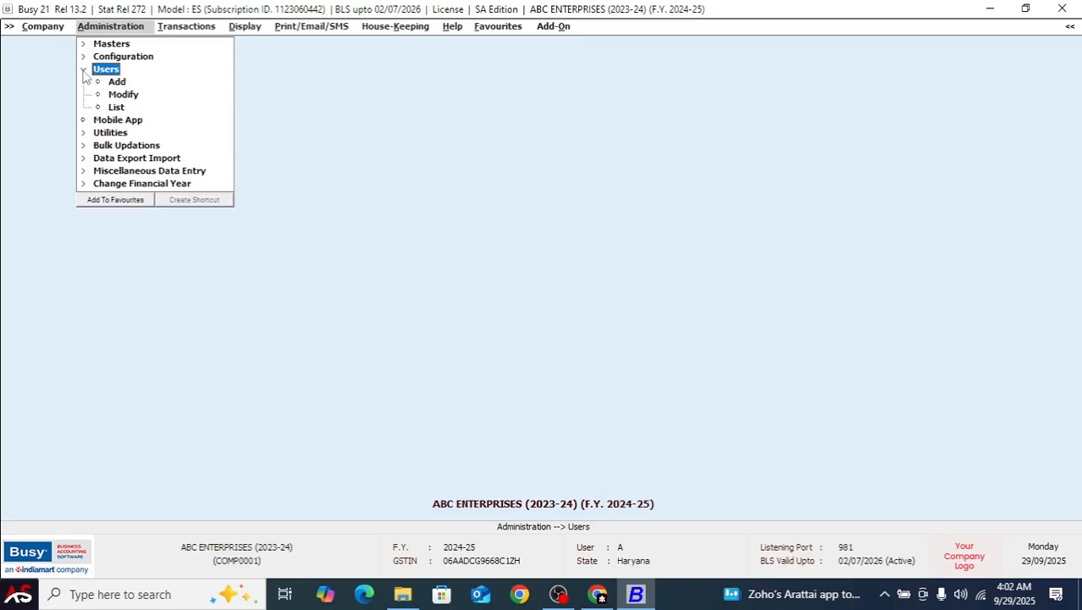
click(119, 112)
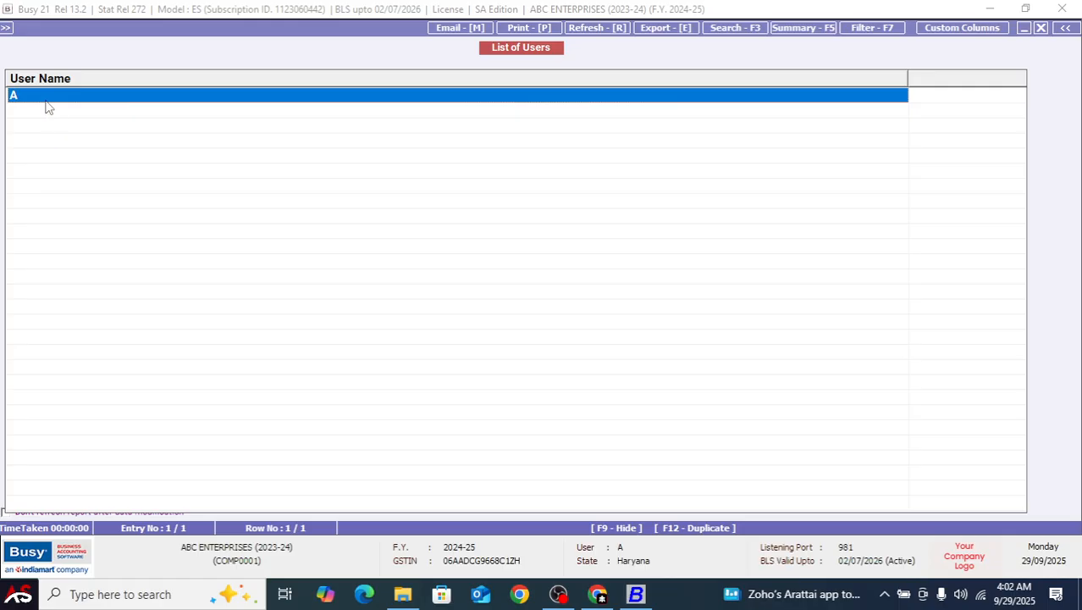
key(Escape)
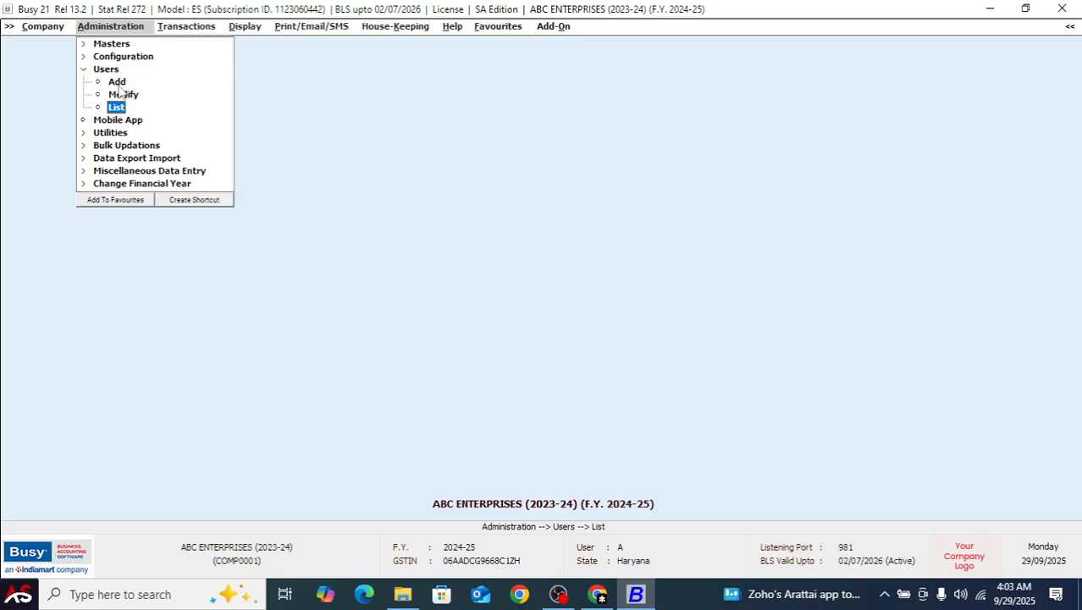
- Start adding a new user account and enter the new user's name
click(117, 82)
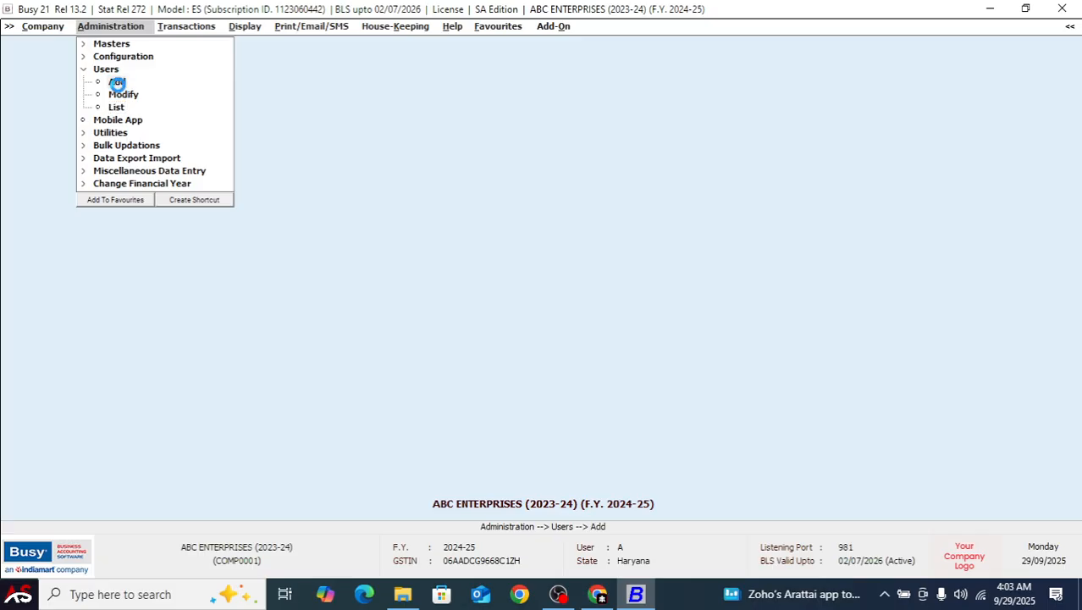
click(118, 82)
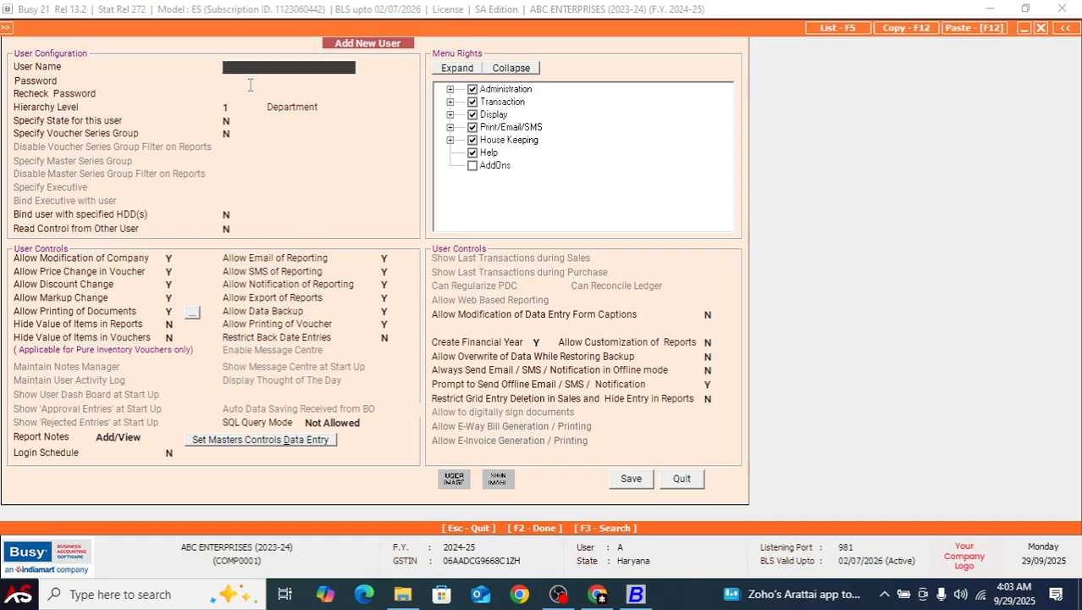
text(amit)
key(BackSpace)
key(BackSpace)
key(BackSpace)
key(BackSpace)
text(Amit)
- Enter and re-enter the new user's password, save the account with the default rights, and close the user entry form
click(250, 83)
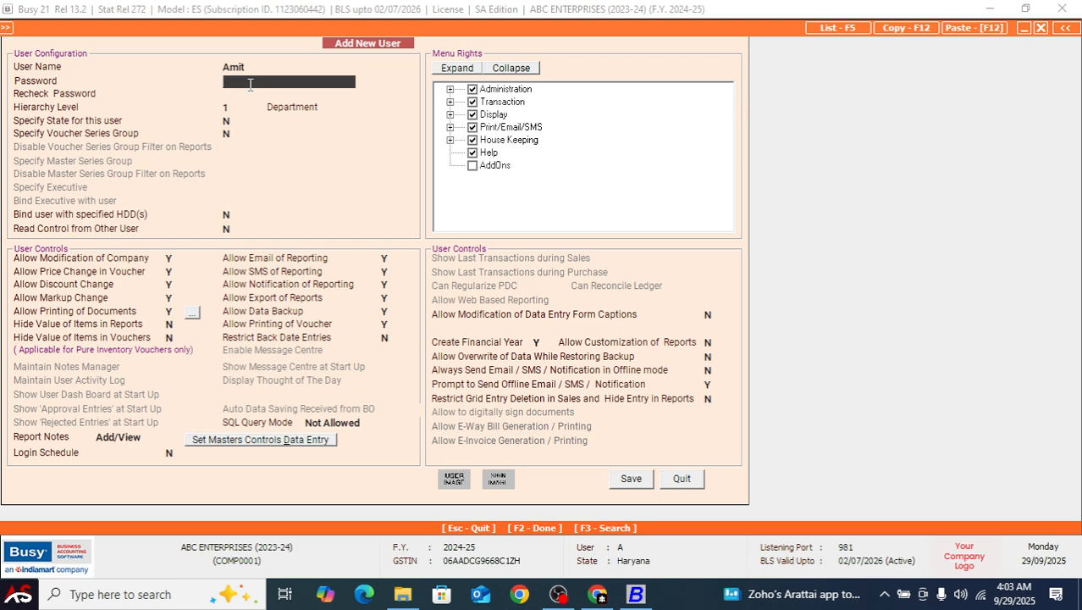
text(********)
key(Return)
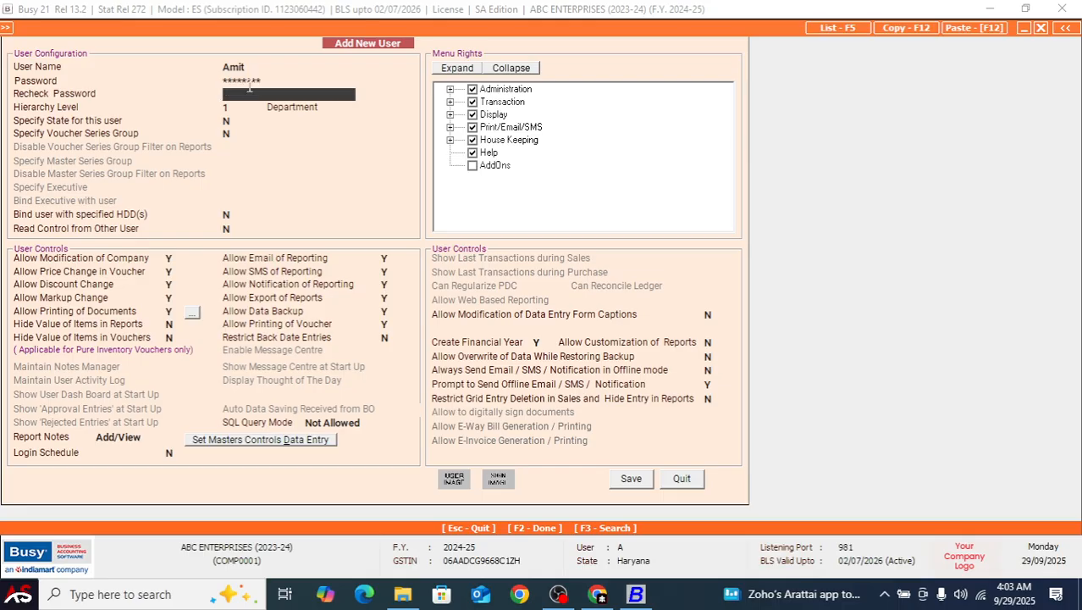
text(********)
key(Return)
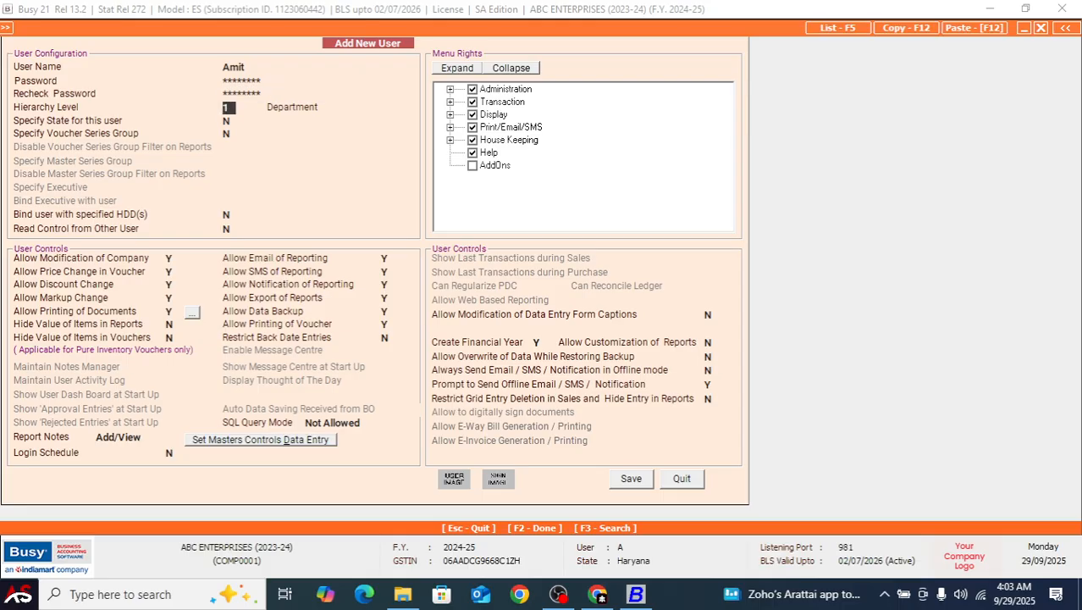
click(633, 479)
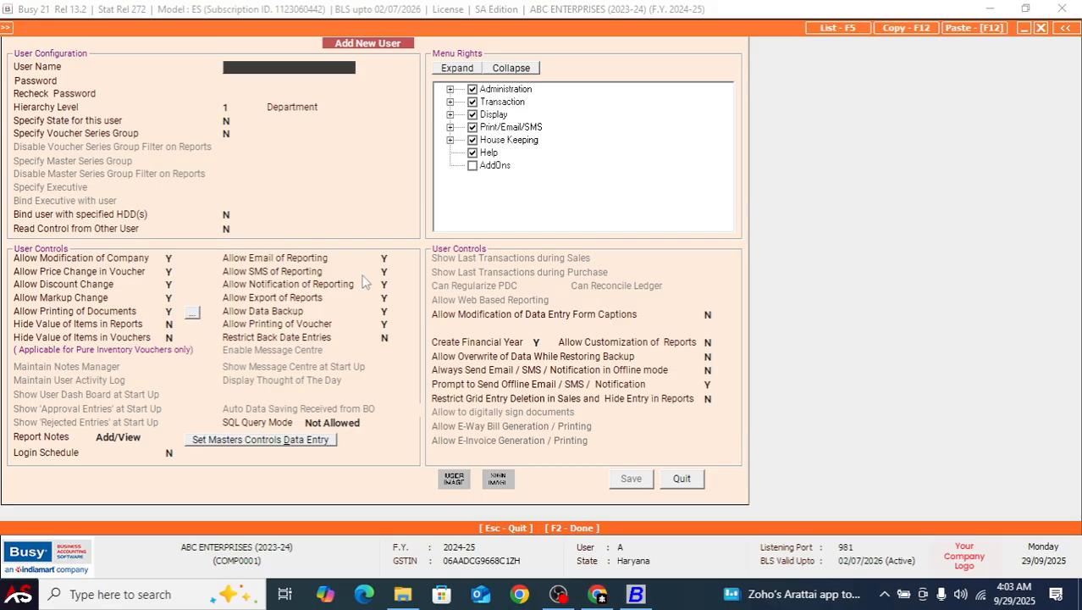
key(Escape)
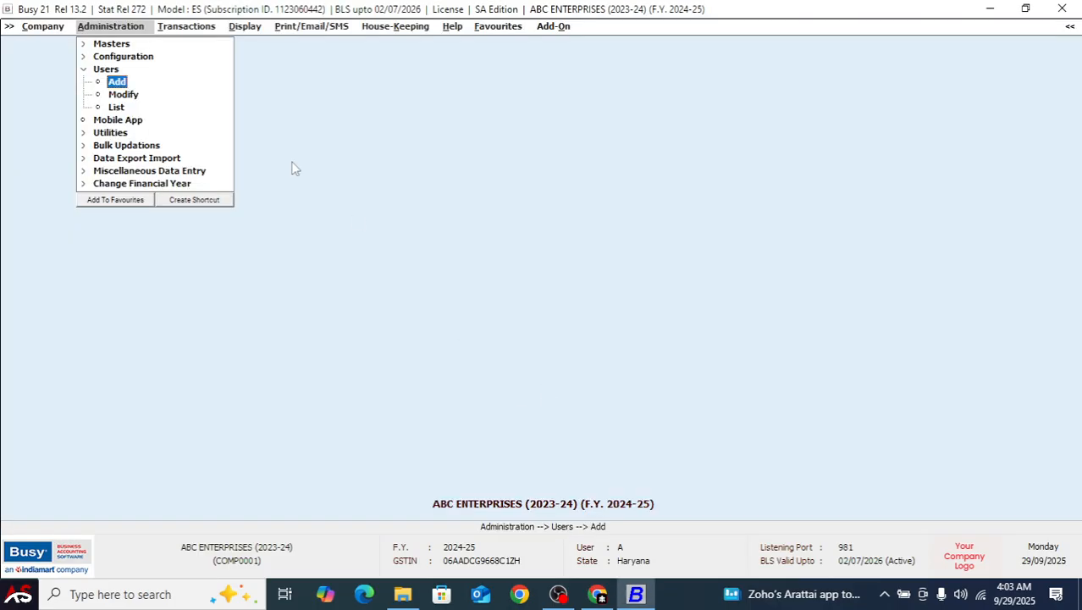
- Check the list of users for the new account and close the list
click(118, 108)
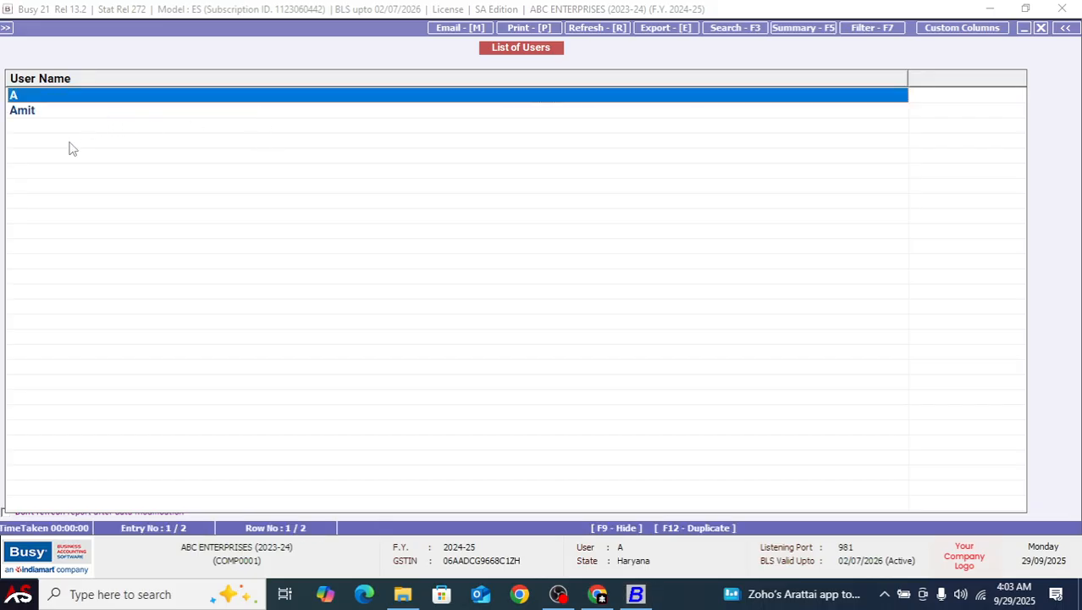
click(39, 116)
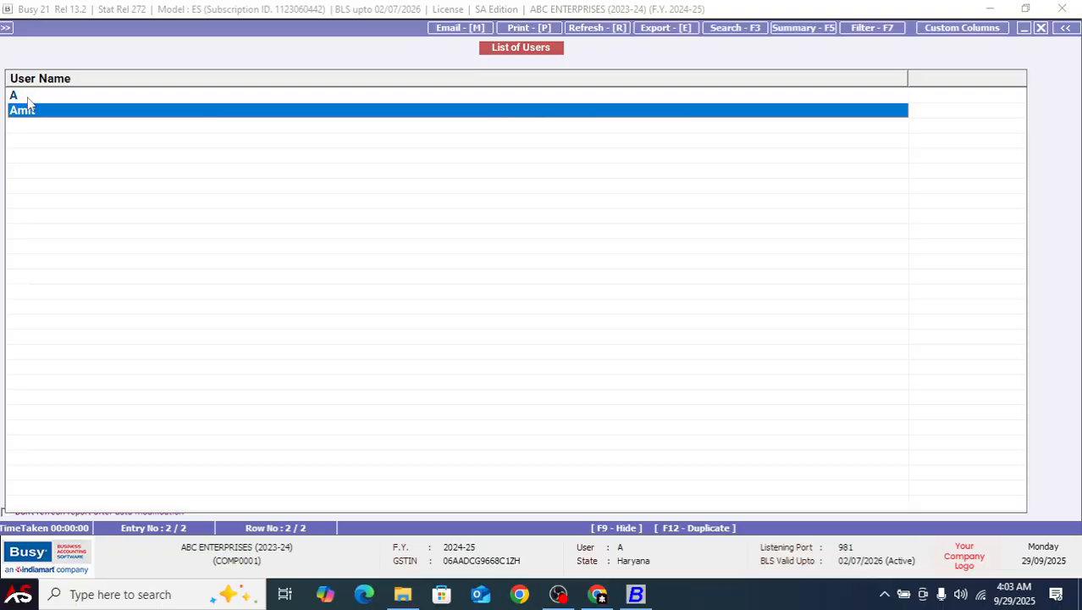
click(29, 96)
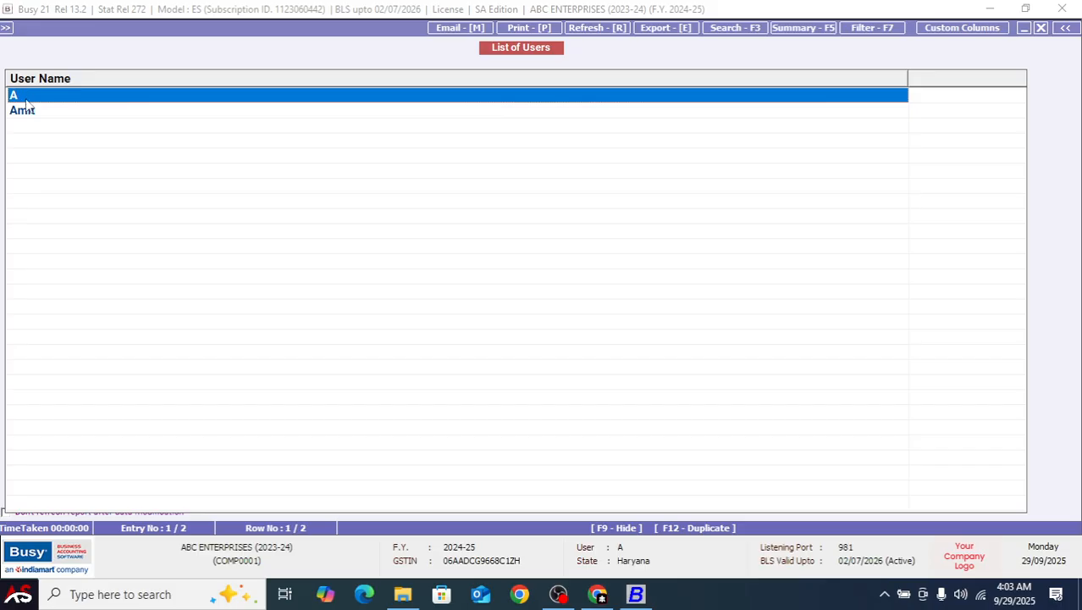
click(28, 114)
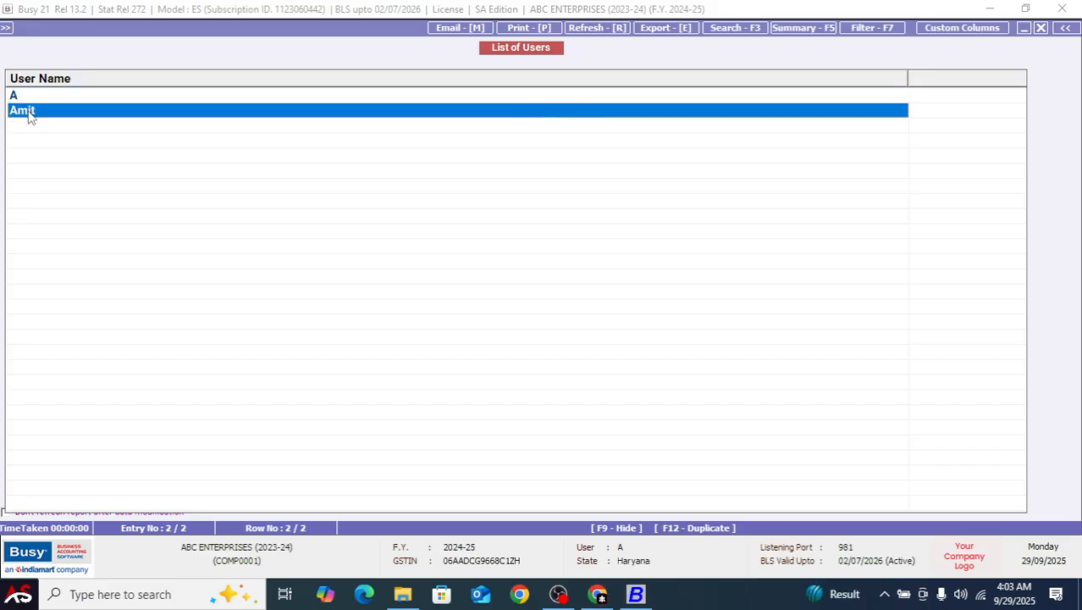
key(Escape)
key(Escape)
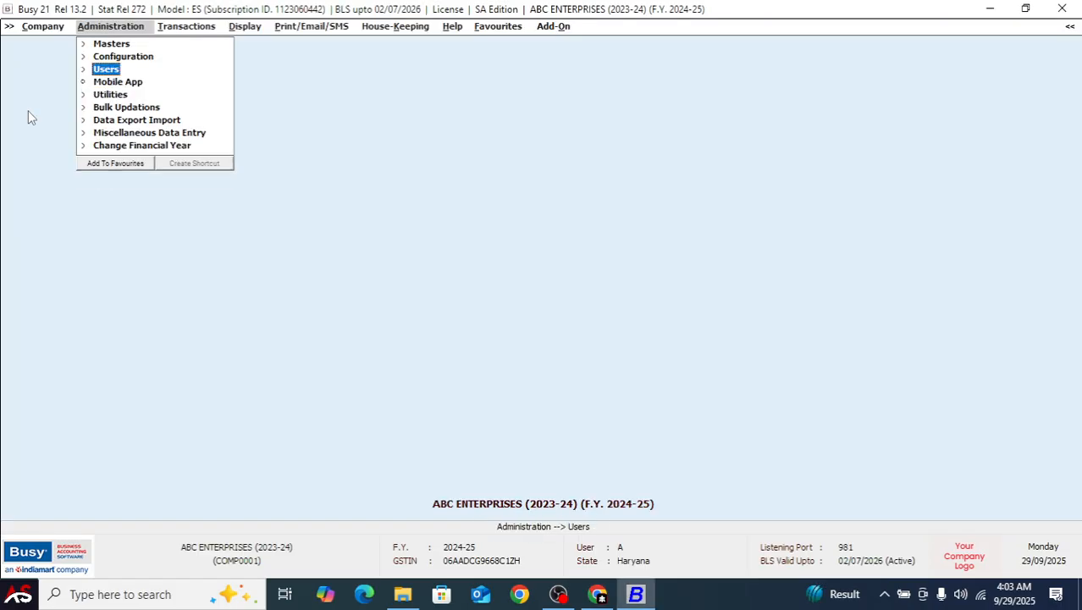
- Close the current company and select ABC ENTERPRISES (2023-24) to reopen it with a fresh login
key(Escape)
key(Left)
key(Down)
key(Down)
key(Up)
key(Return)
key(Down)
key(Up)
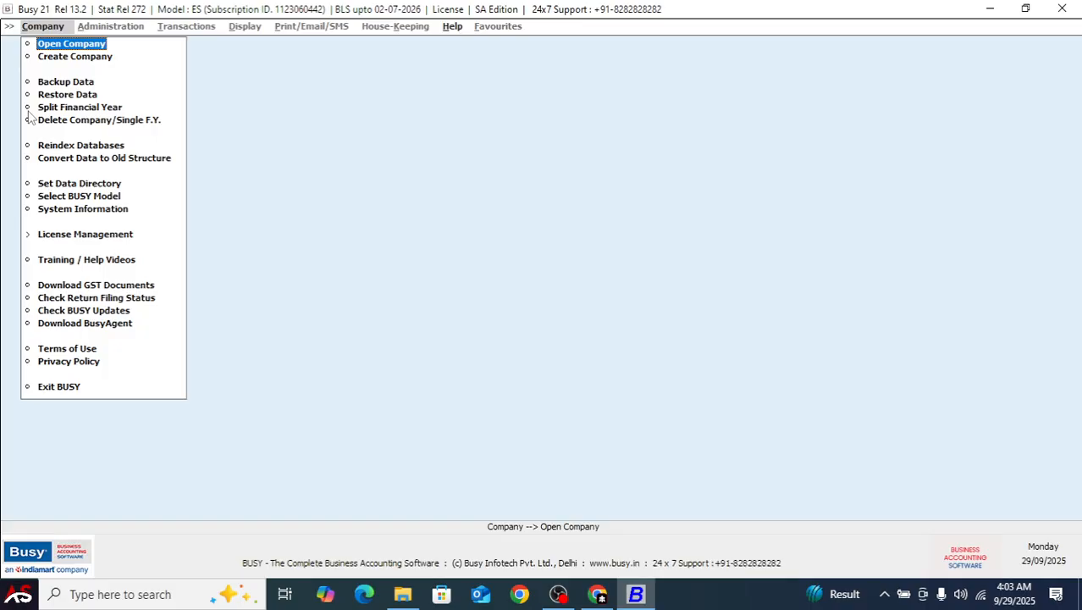
key(Return)
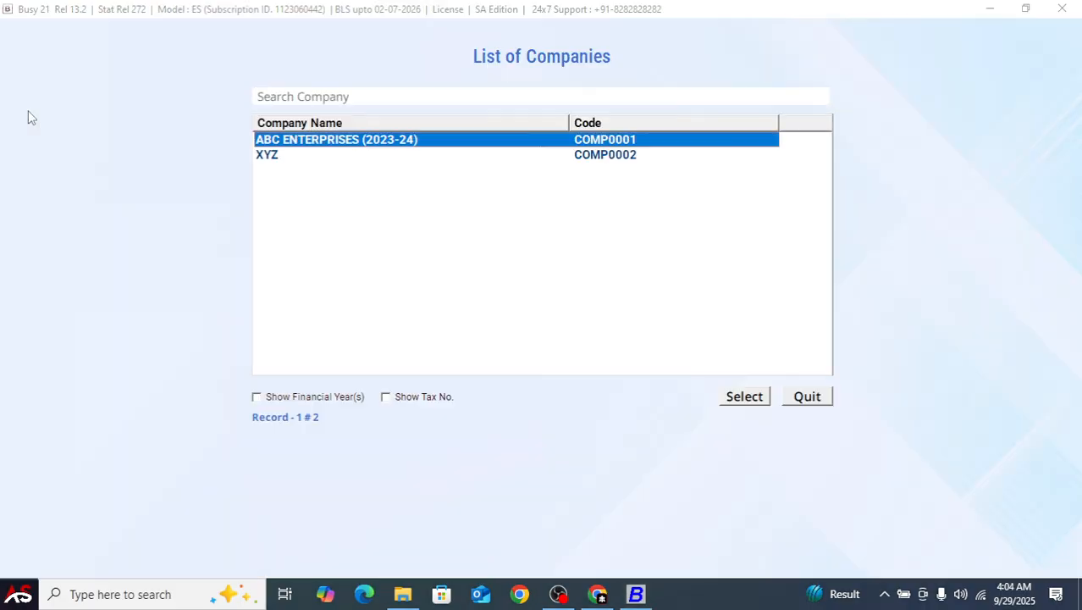
key(Return)
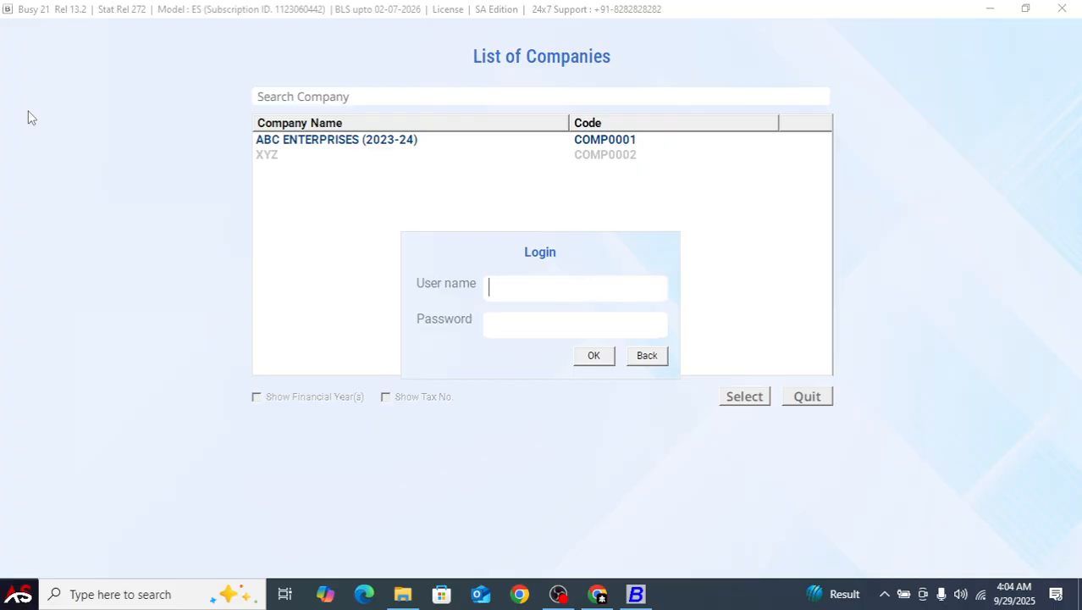
- Try to log in under a different user name, and clear that name from the login
text(com)
key(Return)
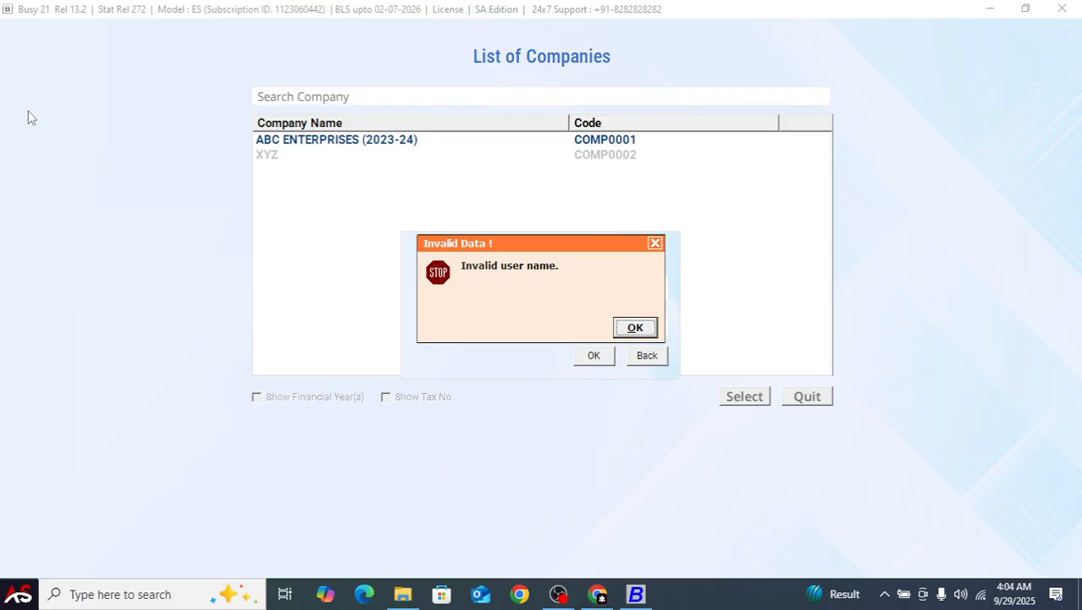
key(Return)
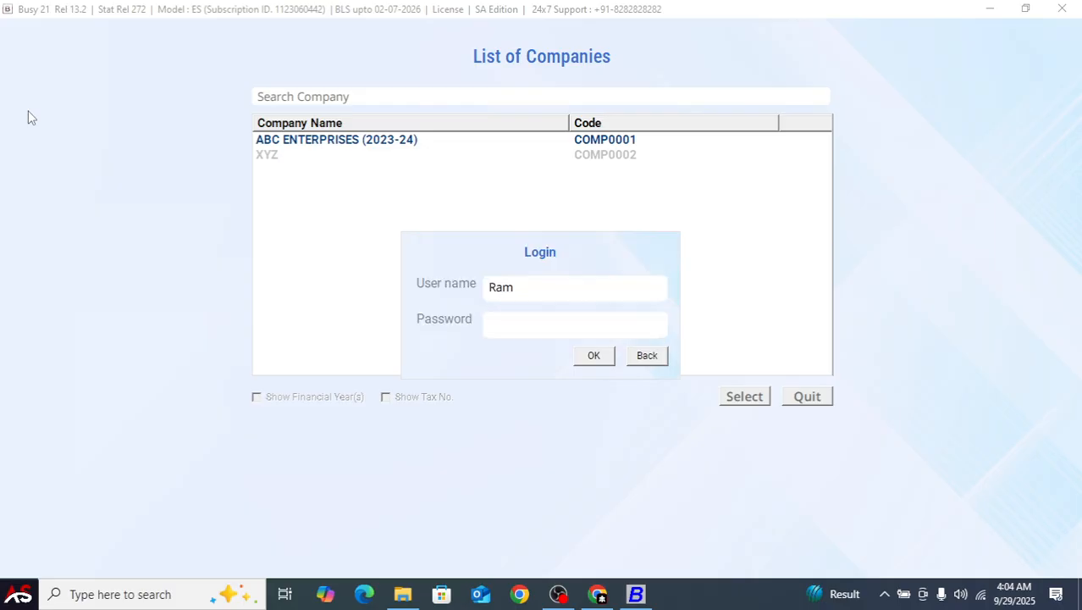
key(End)
key(BackSpace)
key(BackSpace)
key(BackSpace)
- Log in to the company as the newly added user with that user's name and password
text(amit)
key(Return)
text(*)
key(Return)
key(Return)
key(BackSpace)
text(********)
key(Tab)
key(Return)
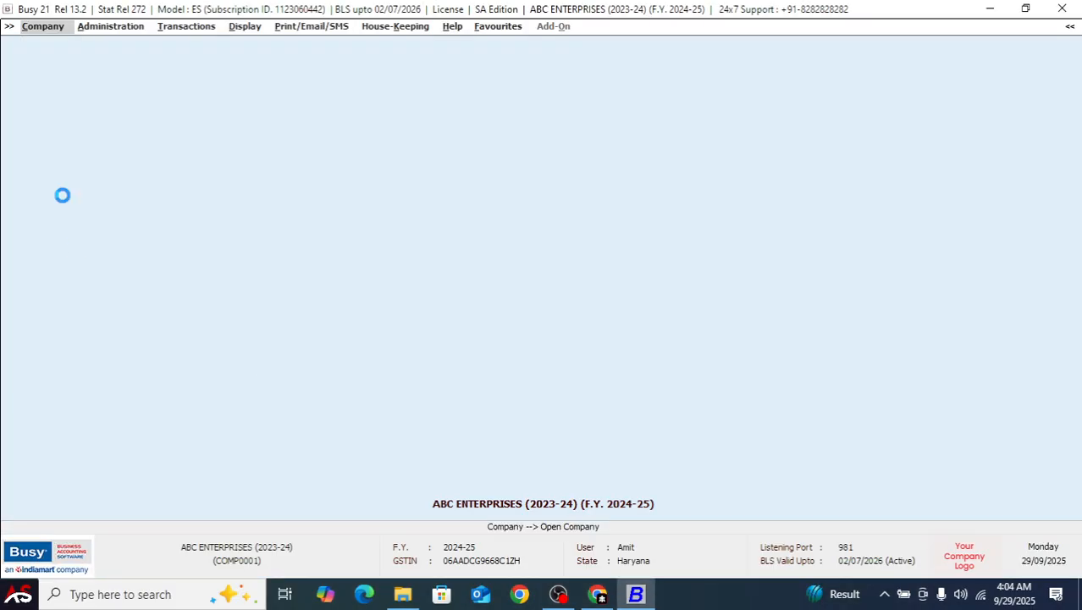
- Look at the user administration options offered to the new user, including Change Password, without changing anything
click(99, 31)
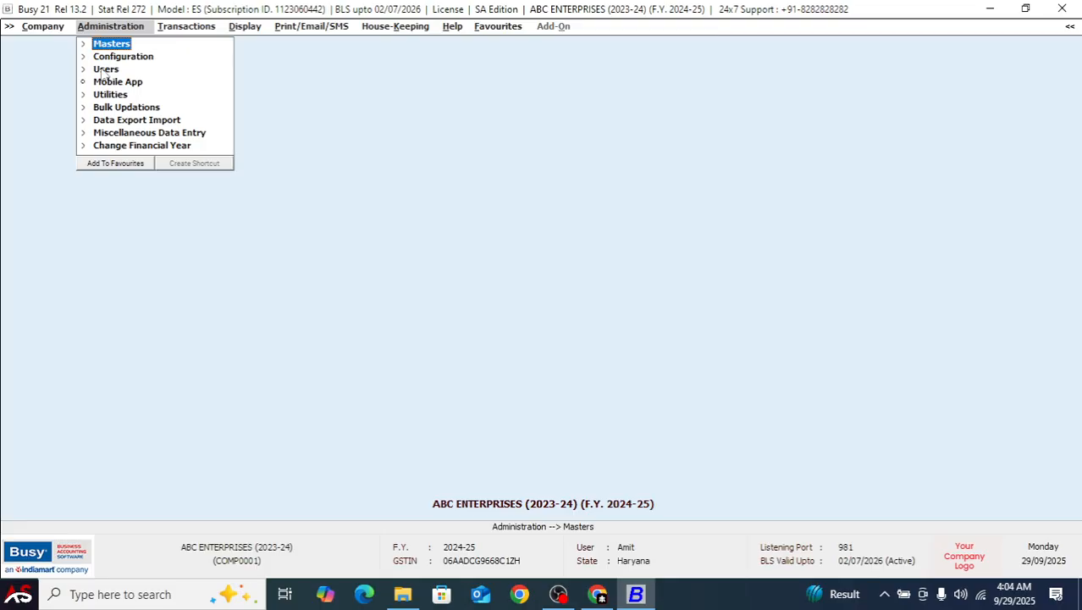
click(101, 70)
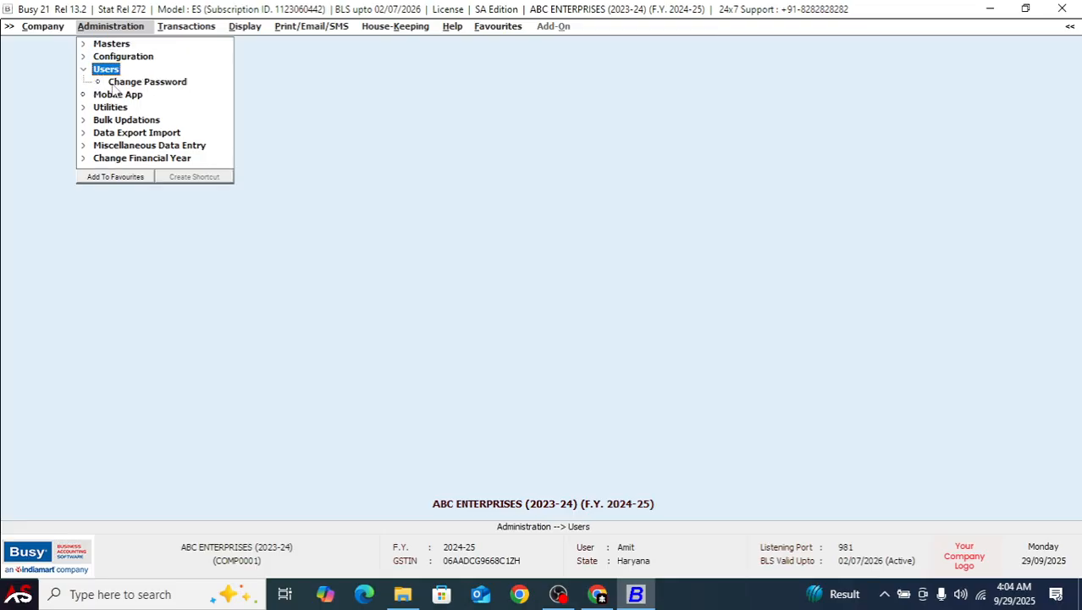
click(113, 82)
key(Escape)
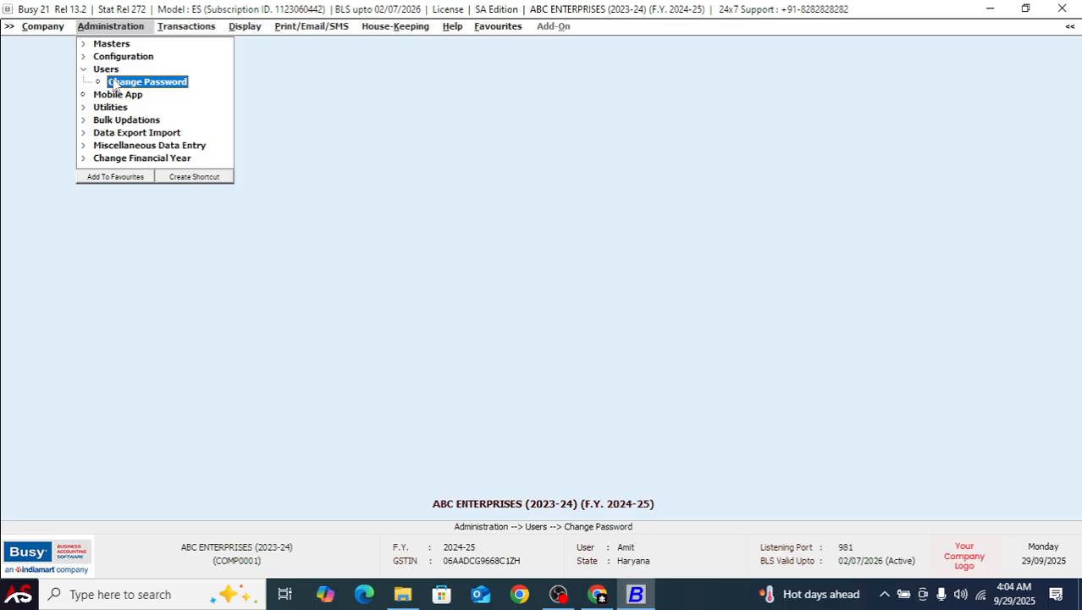
- Close the new user's company session and select ABC ENTERPRISES (2023-24) again
key(Left)
key(Return)
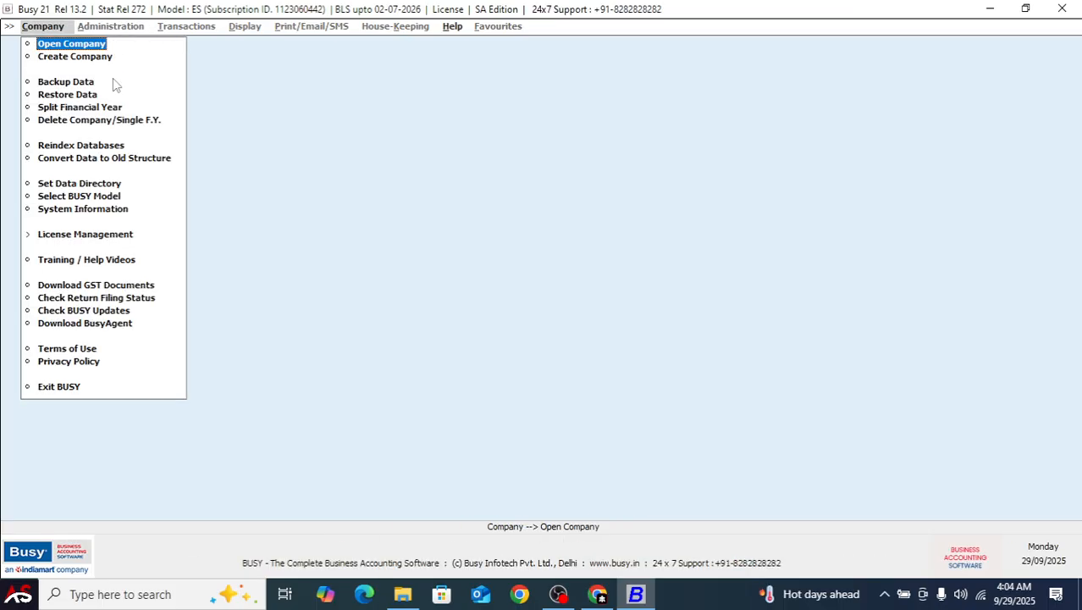
key(Return)
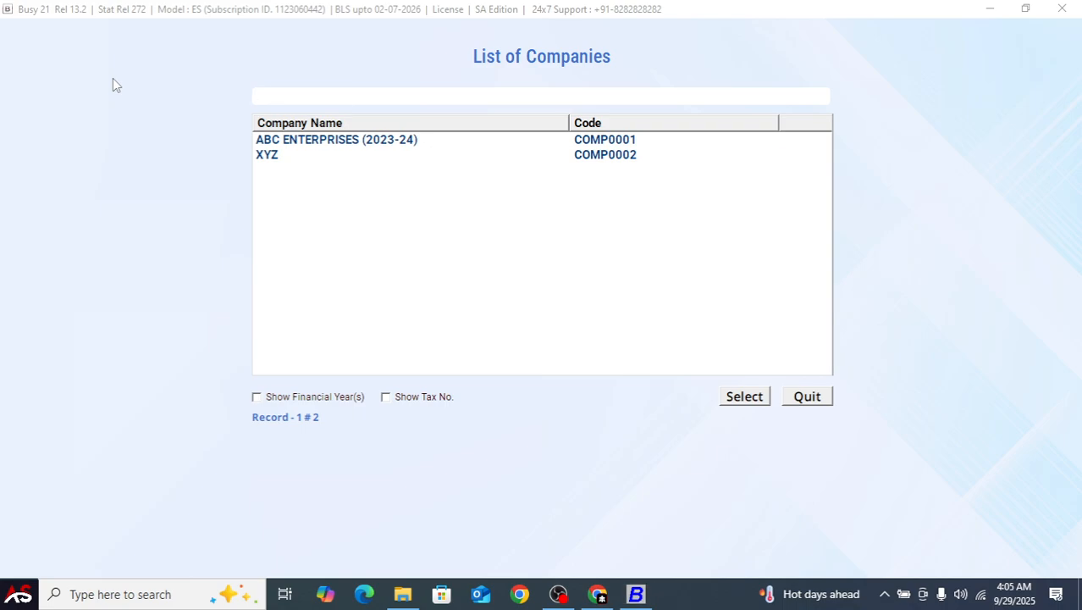
key(Return)
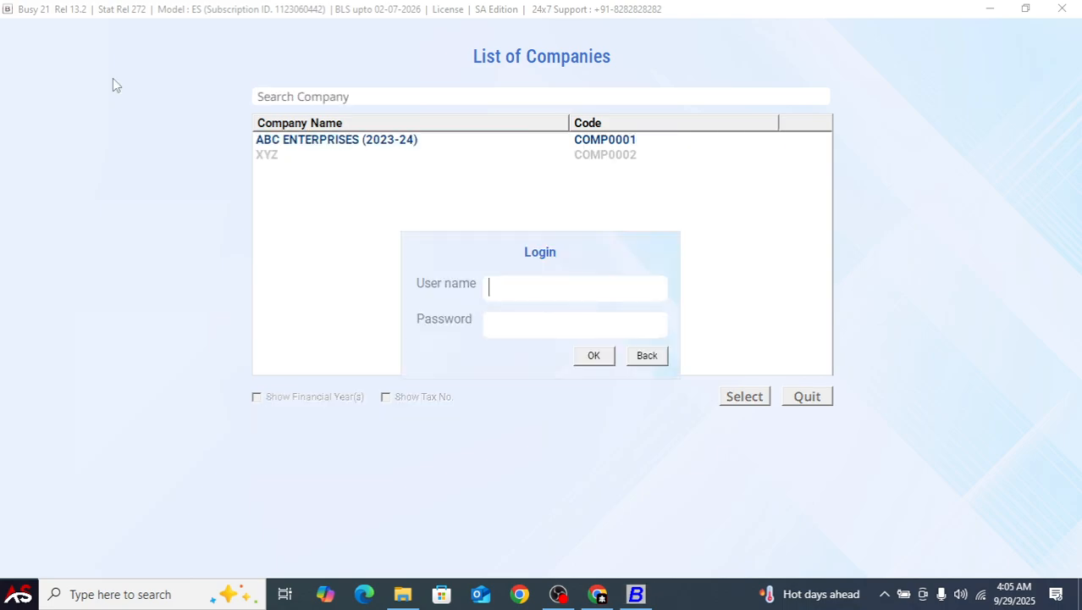
- Log in as the original user A with the account password
text(a)
key(Return)
text(a)
key(Return)
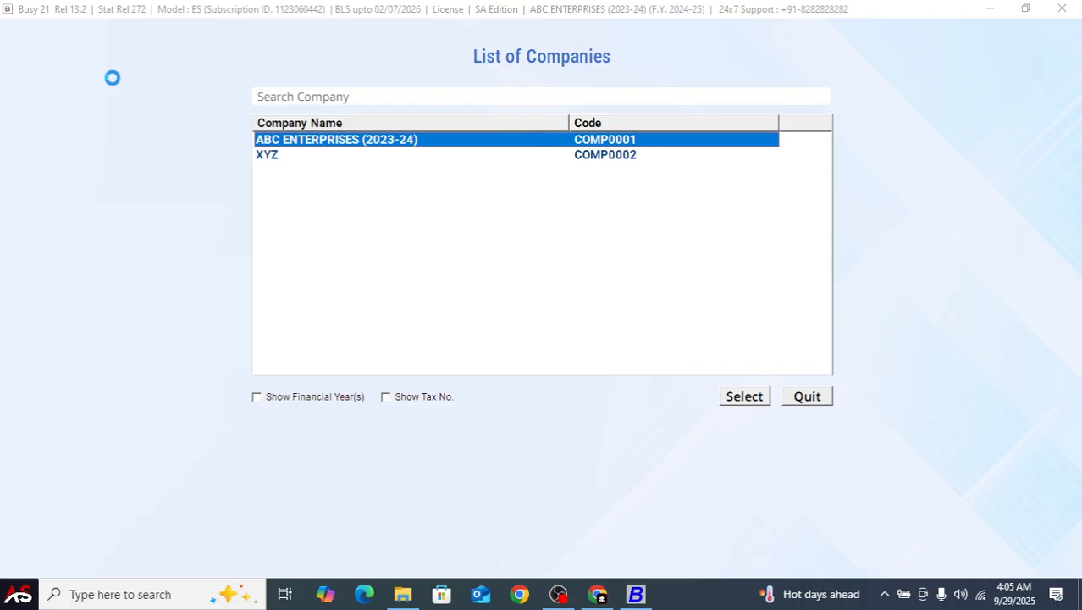
- Open the newly added user's account for modification from user administration
key(Down)
key(Down)
key(Return)
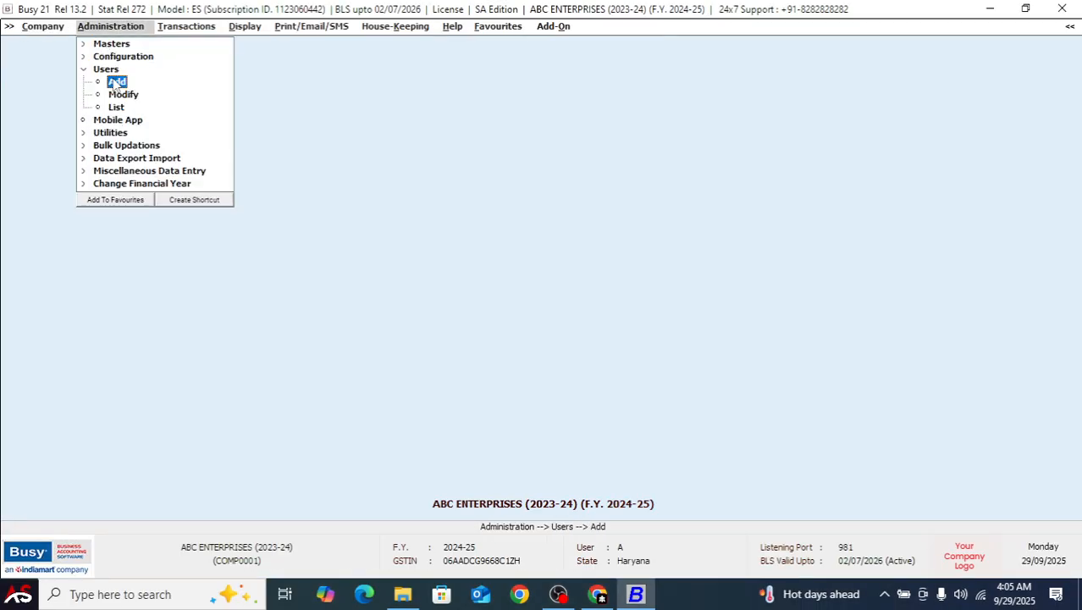
key(Down)
key(Return)
key(Down)
key(Return)
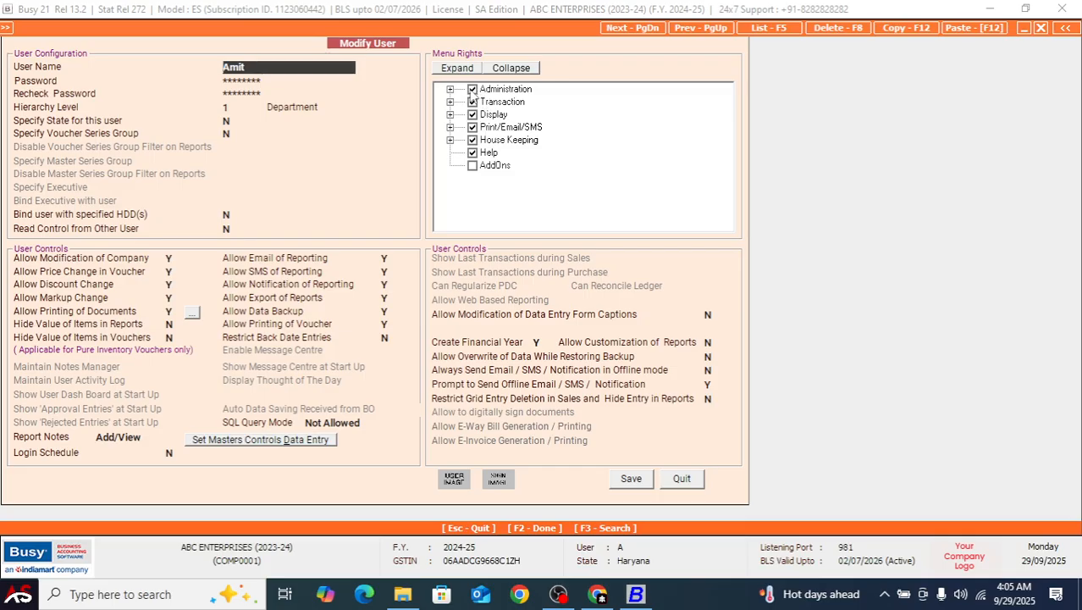
- Remove the user's Administration and House Keeping menu rights, save the account, and leave user modification
click(472, 89)
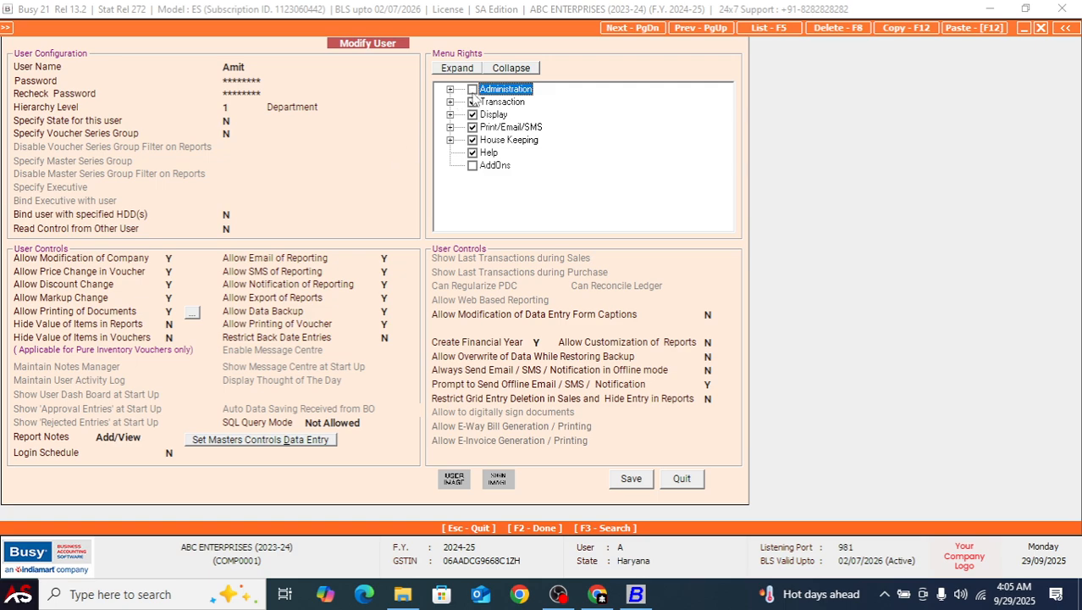
click(473, 141)
click(628, 480)
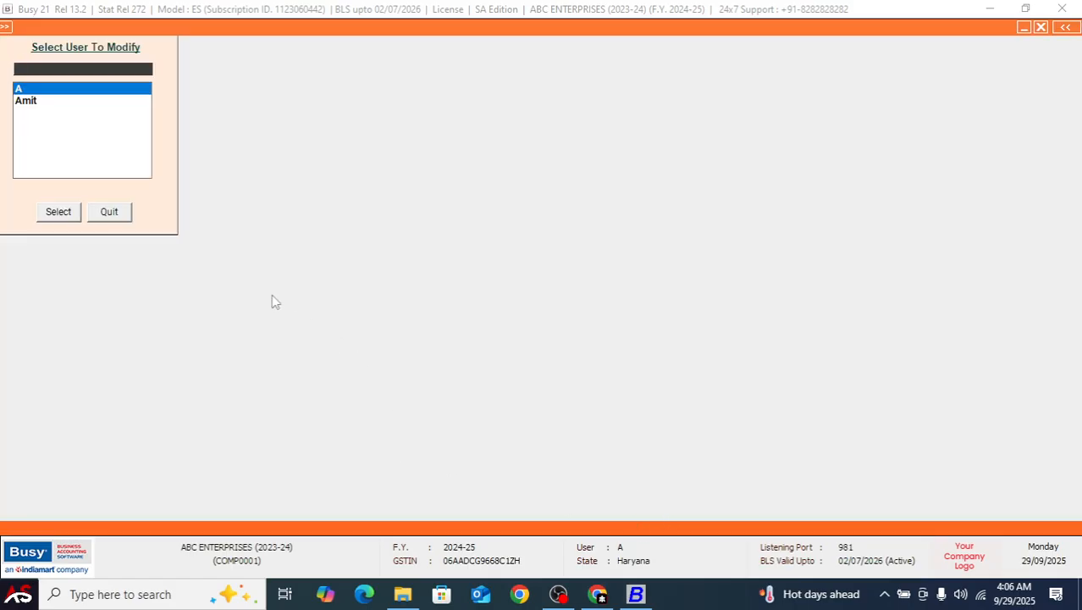
key(Escape)
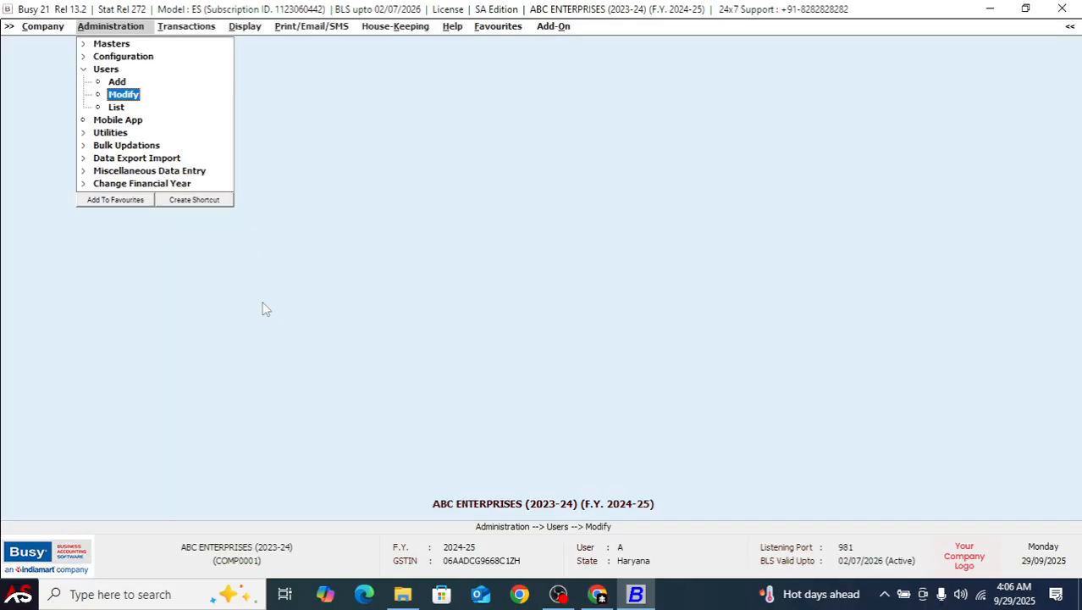
key(Escape)
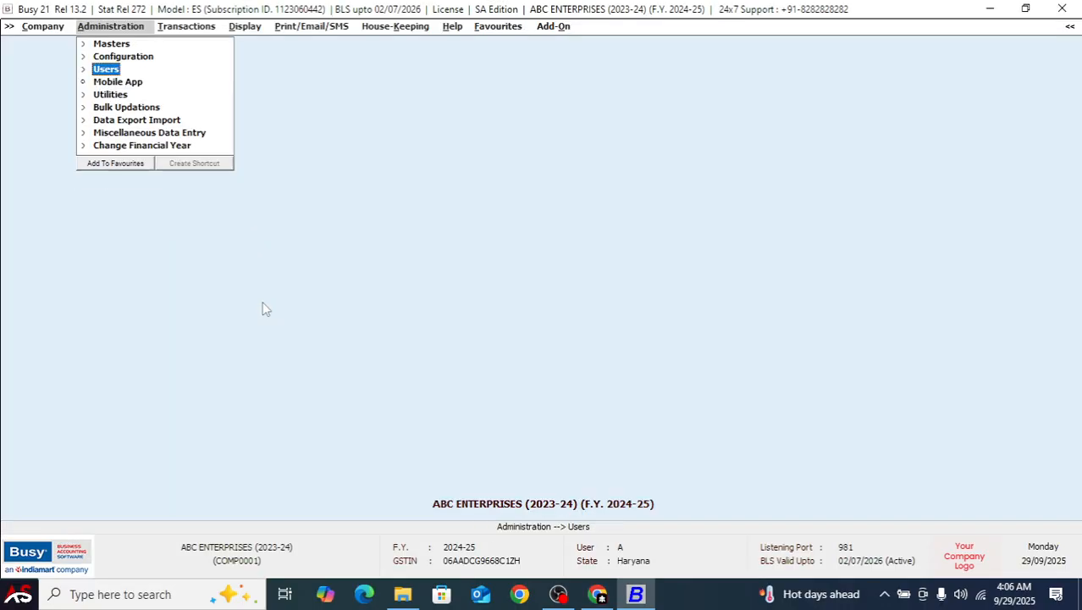
- Close user A's company session and reopen ABC ENTERPRISES (2023-24) from the company list
key(Left)
key(Return)
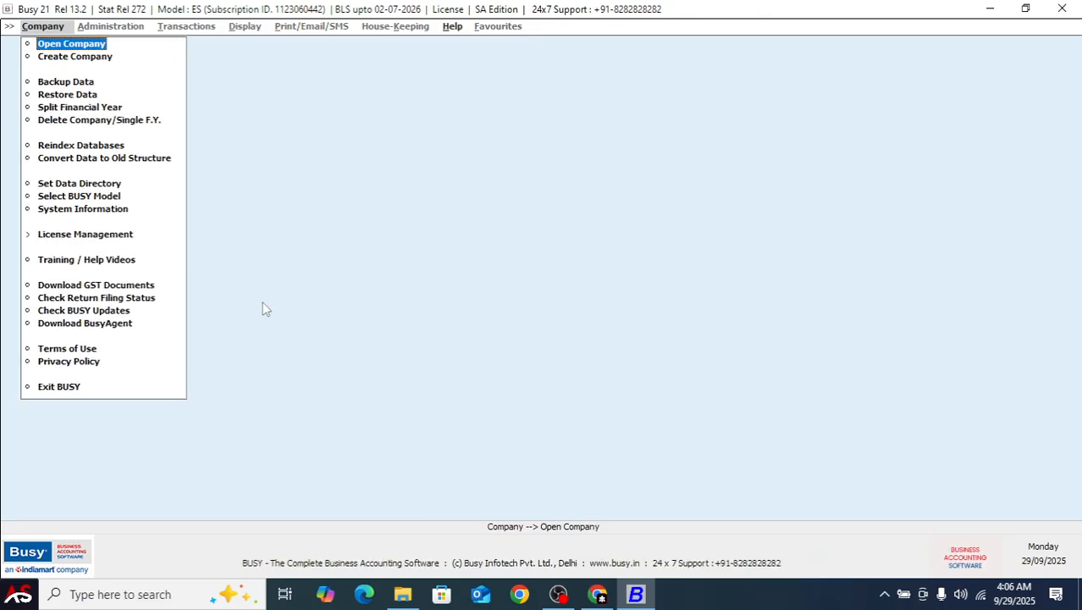
key(Return)
key(Down)
key(Up)
key(Return)
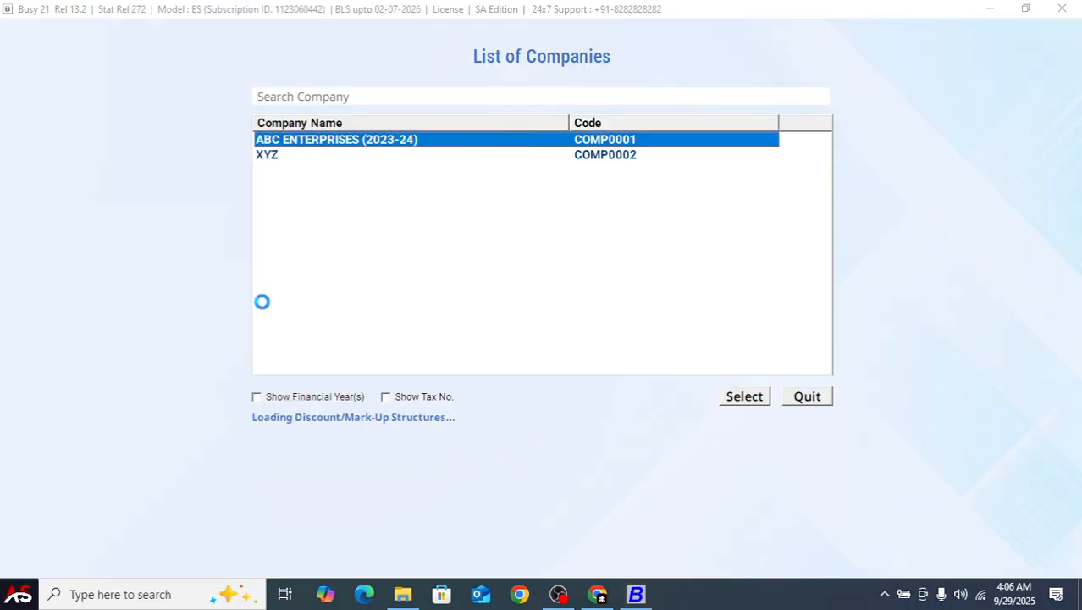
- Log in as the restricted user with that user's name and account password
text(Amit)
key(Return)
text(********)
key(Return)
key(Return)
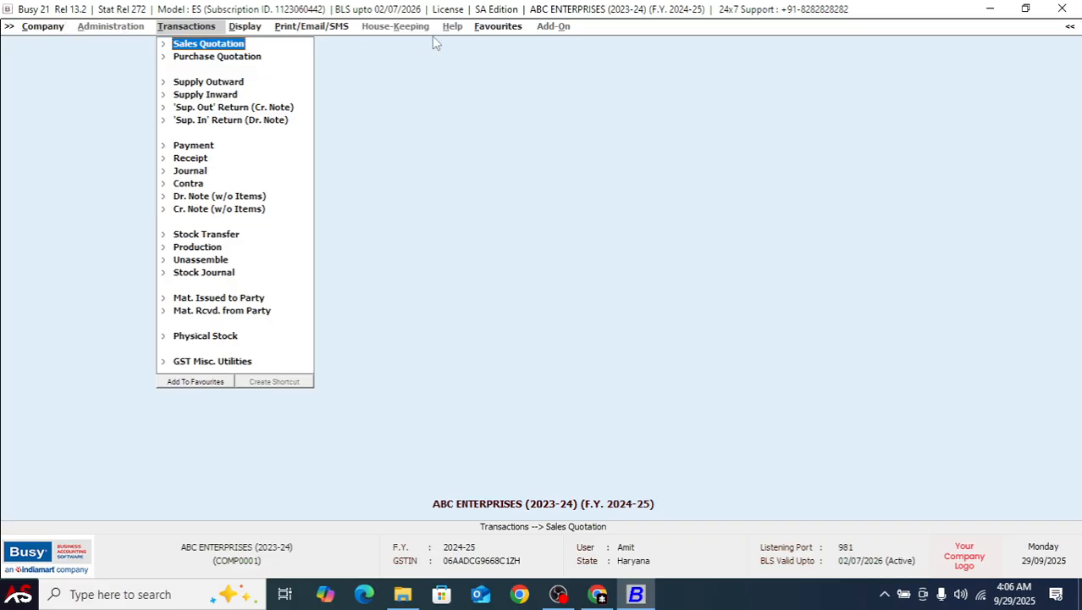
- Examine which main menus the restricted user can open, checking Administration between Company and Transactions
key(Left)
key(Right)
key(Left)
key(Right)
key(Left)
key(Right)
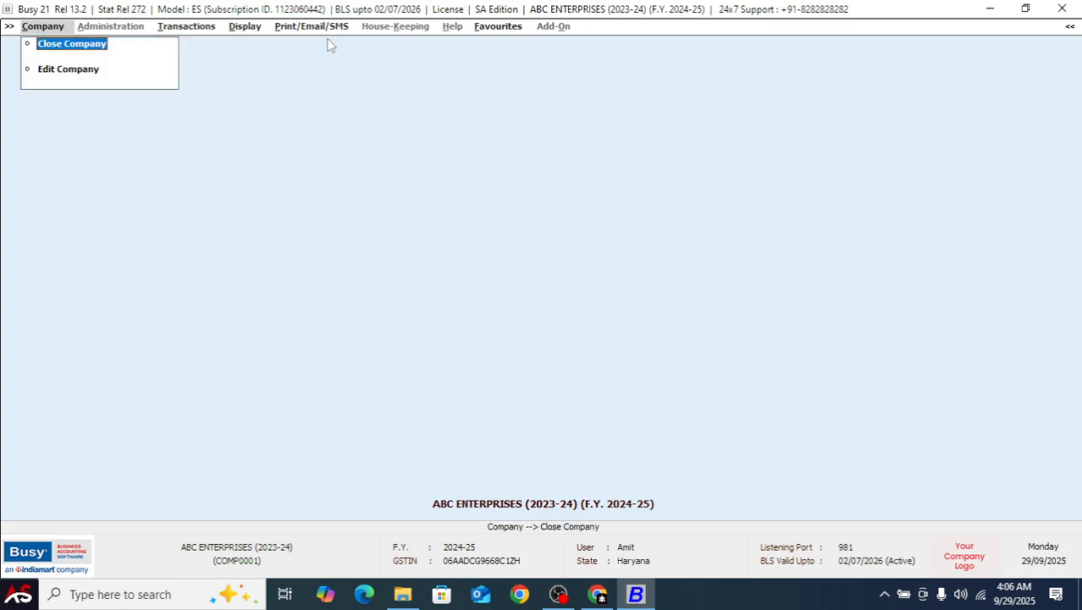
key(Left)
key(Right)
key(Left)
key(Right)
key(Left)
key(Right)
key(Left)
key(Right)
key(Left)
key(Right)
key(Left)
key(Right)
key(Left)
key(Right)
key(Left)
key(Right)
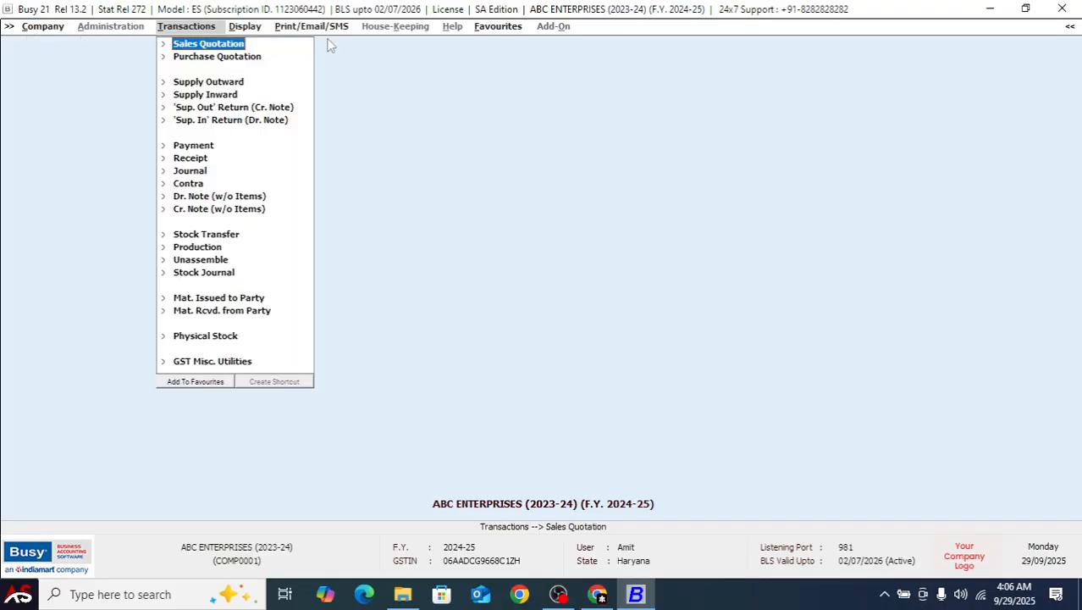
key(Left)
key(Right)
key(Left)
key(Right)
key(Left)
key(Left)
key(Right)
key(Right)
key(Left)
key(Right)
key(Left)
key(Right)
key(Left)
key(Right)
key(Left)
key(Right)
key(Left)
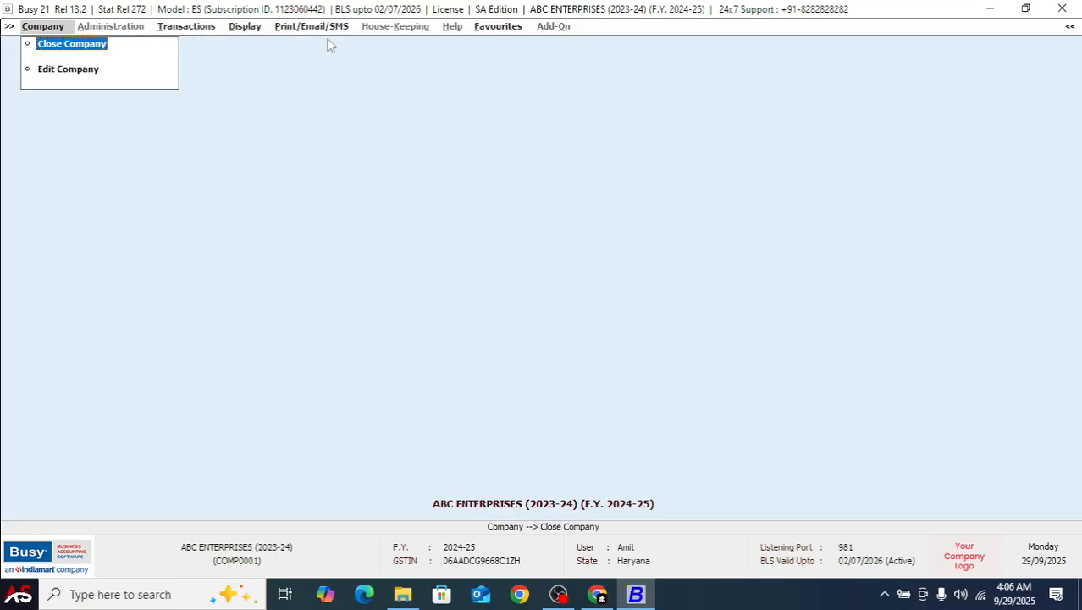
key(Right)
key(Left)
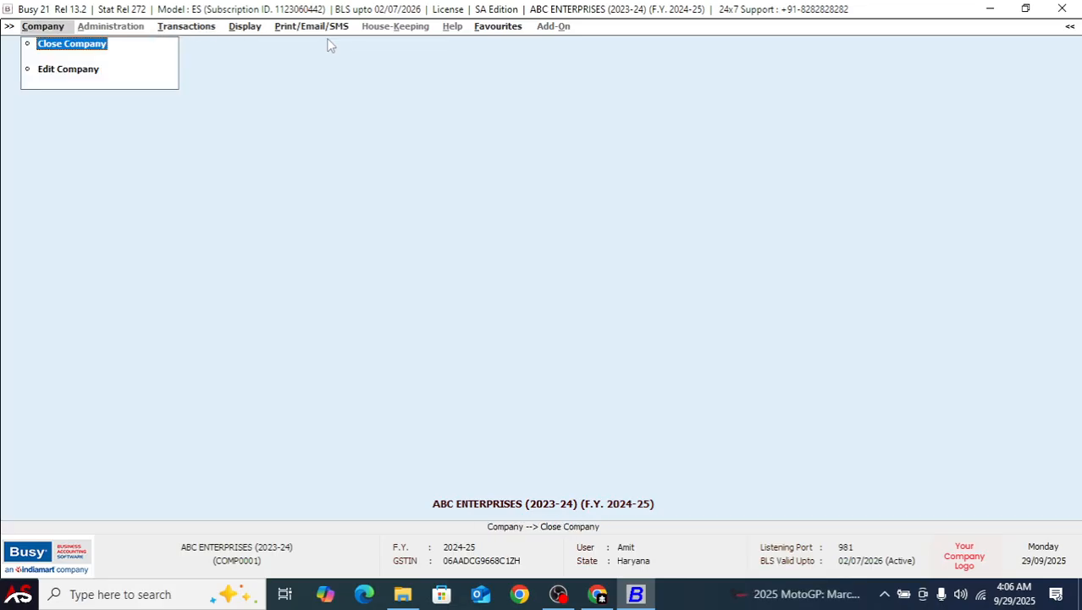
- Close the restricted user's company session and select ABC ENTERPRISES (2023-24) again
key(Return)
key(Up)
key(Return)
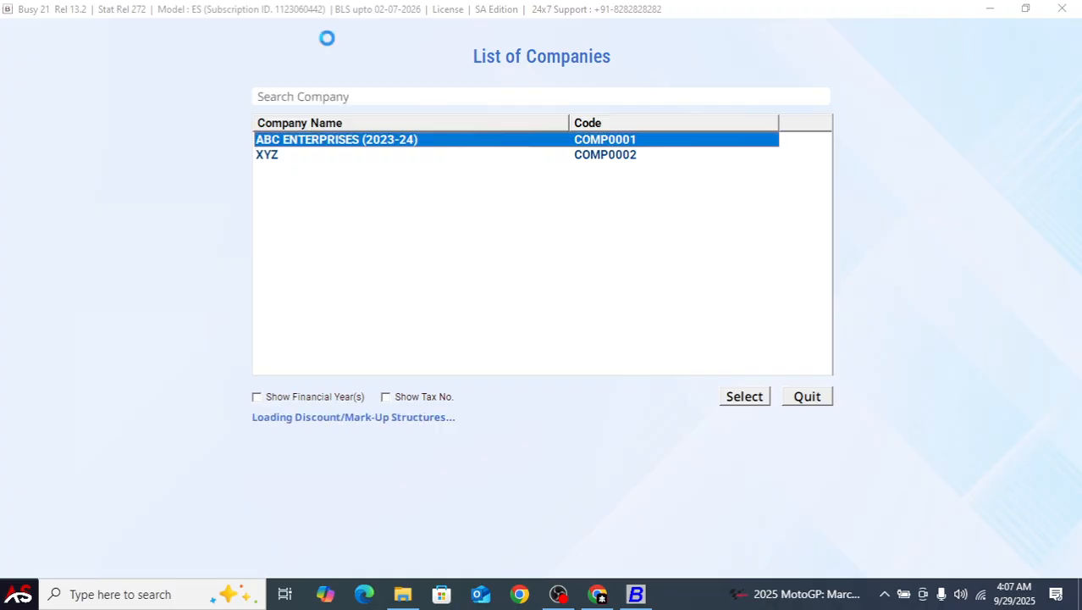
- Log in to the company as the original user A with the account password
text(A)
key(Return)
text(a)
key(Return)
key(Return)
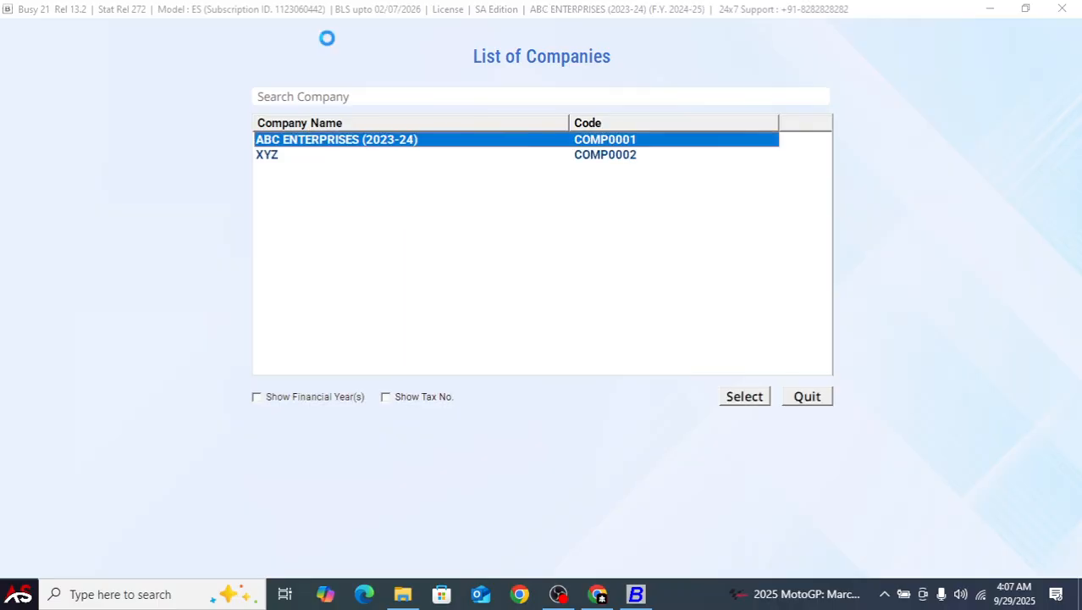
- Open the restricted user's account for modification from user administration
key(Down)
key(Down)
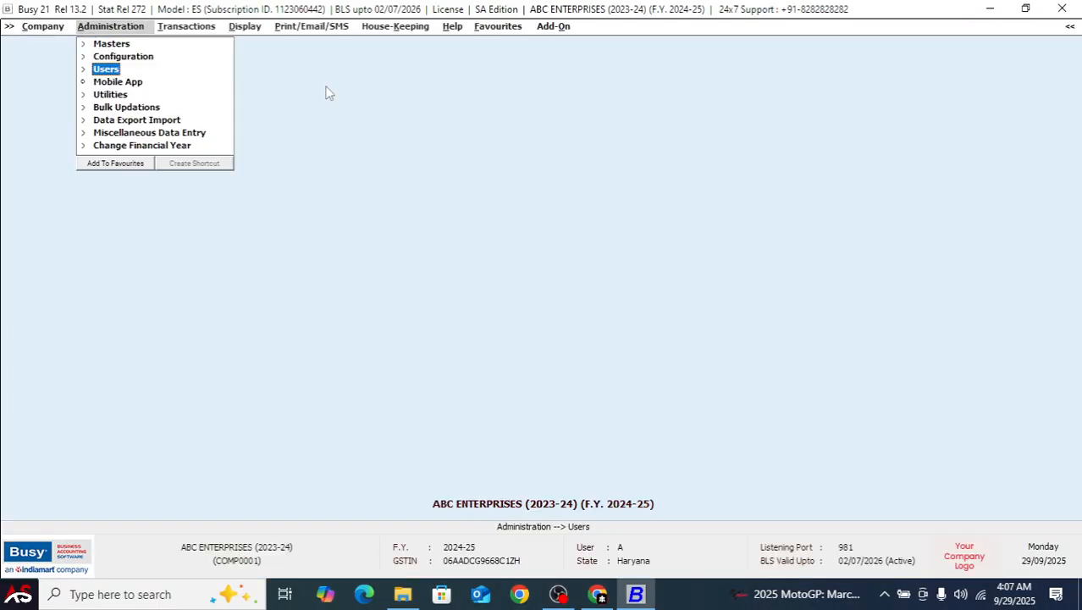
key(Return)
key(Down)
key(Return)
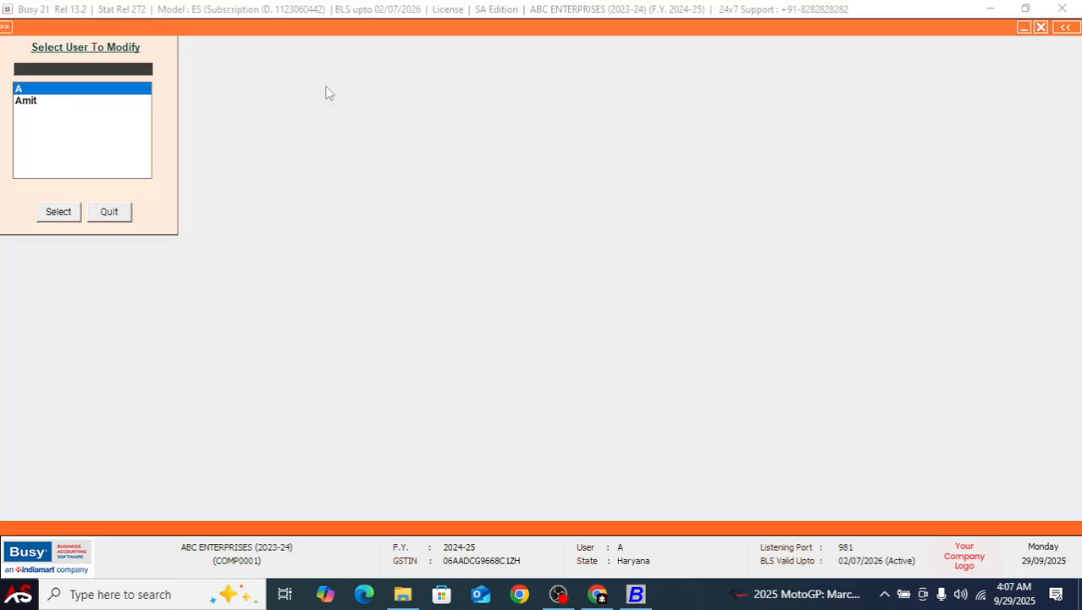
key(Down)
key(Return)
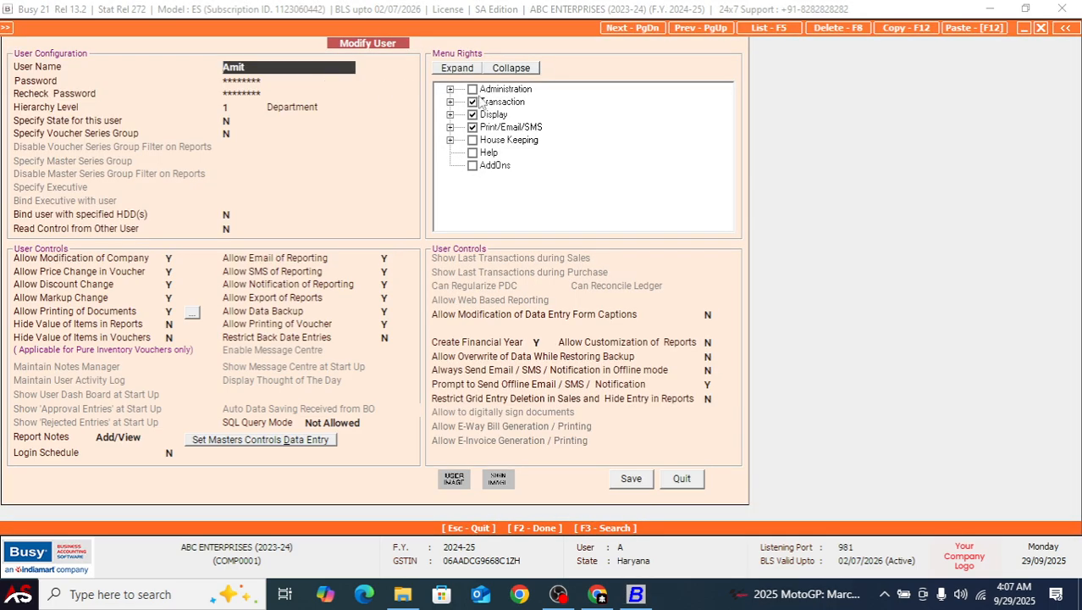
- Grant the user Administration menu rights except Configuration, save the account, and leave user modification
click(471, 90)
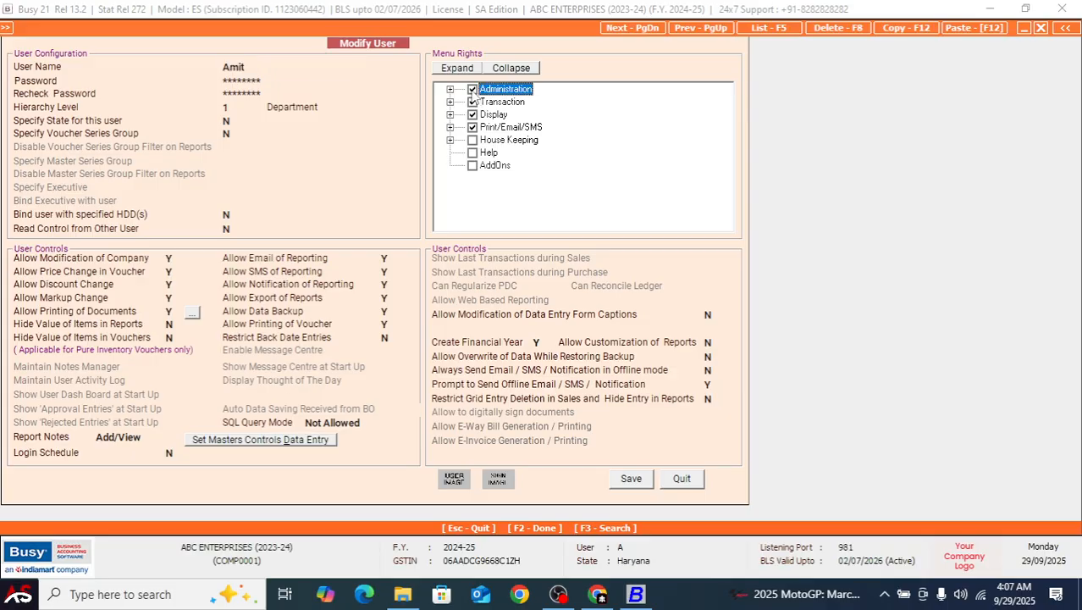
click(451, 89)
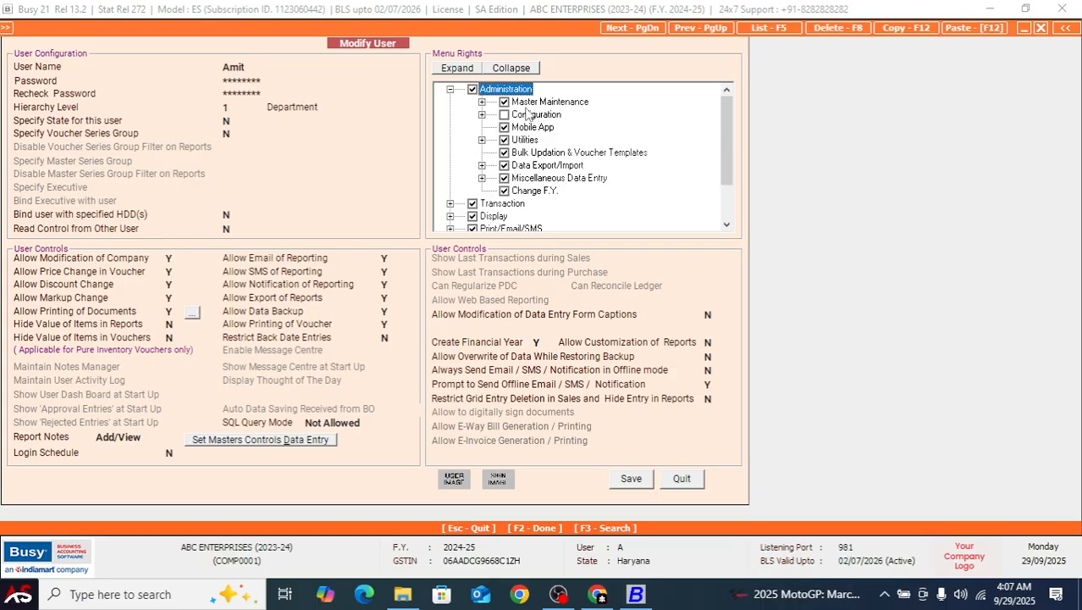
click(632, 478)
key(Escape)
key(Escape)
key(Escape)
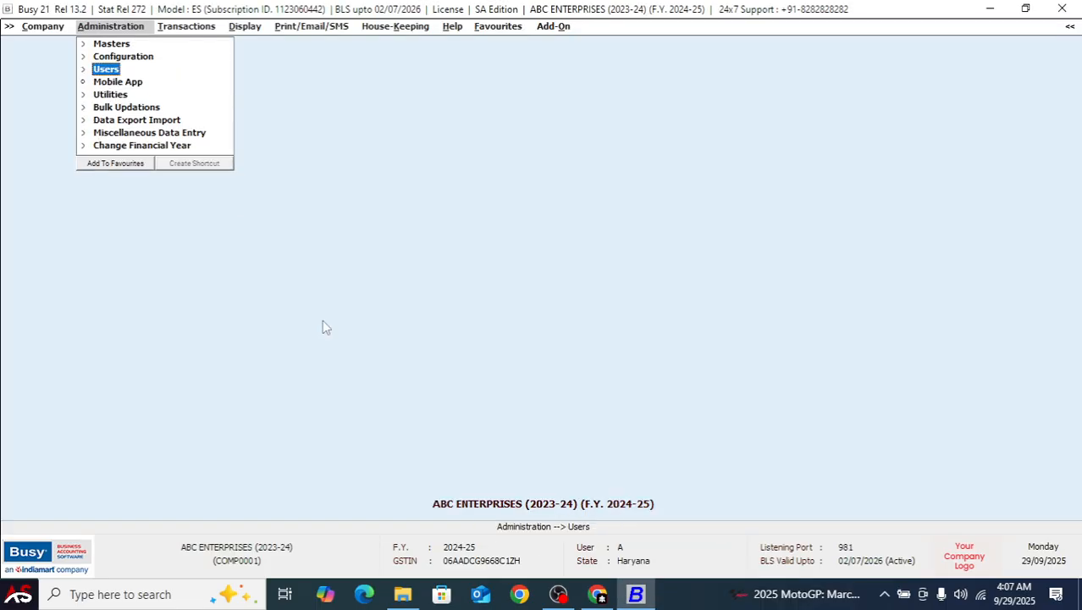
- Close user A's company session and choose ABC ENTERPRISES (2023-24) for a new login
key(Return)
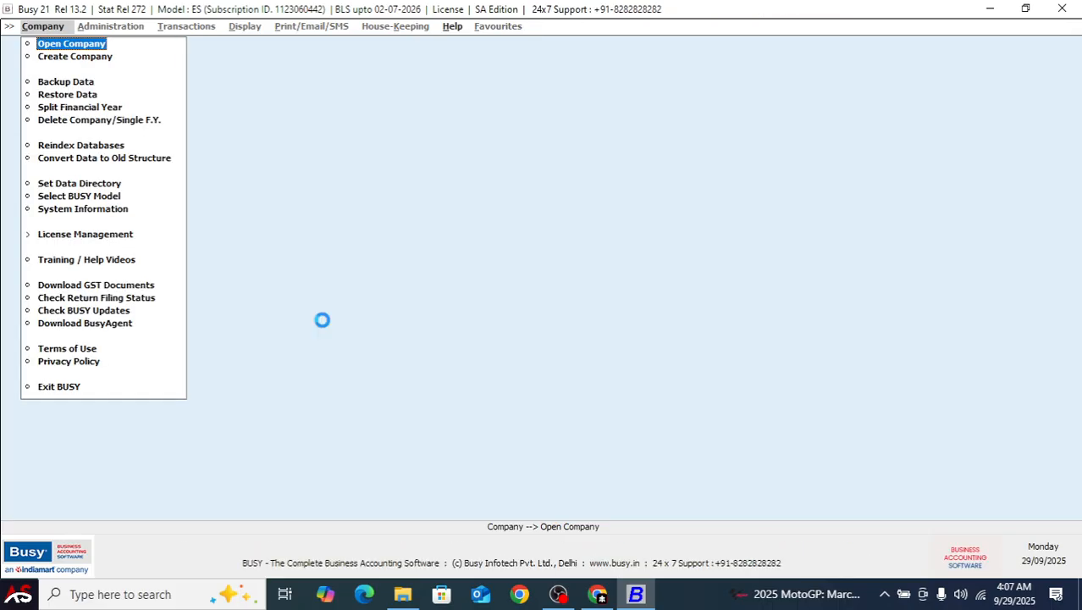
key(Return)
key(Return)
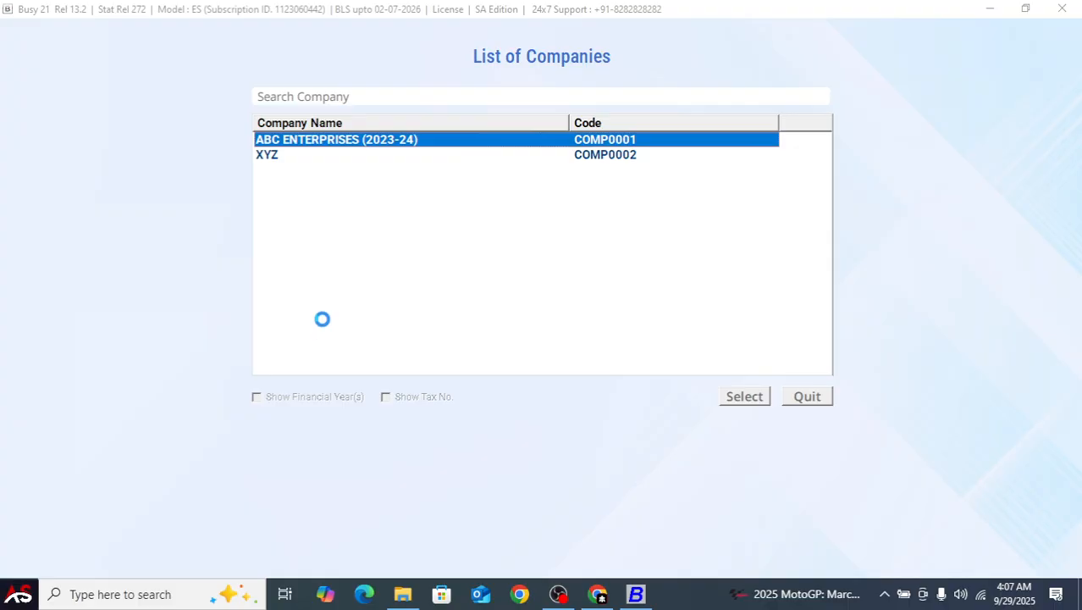
- Log in as the restricted user again with the user name and account password
text(Amit)
key(Return)
text(****)
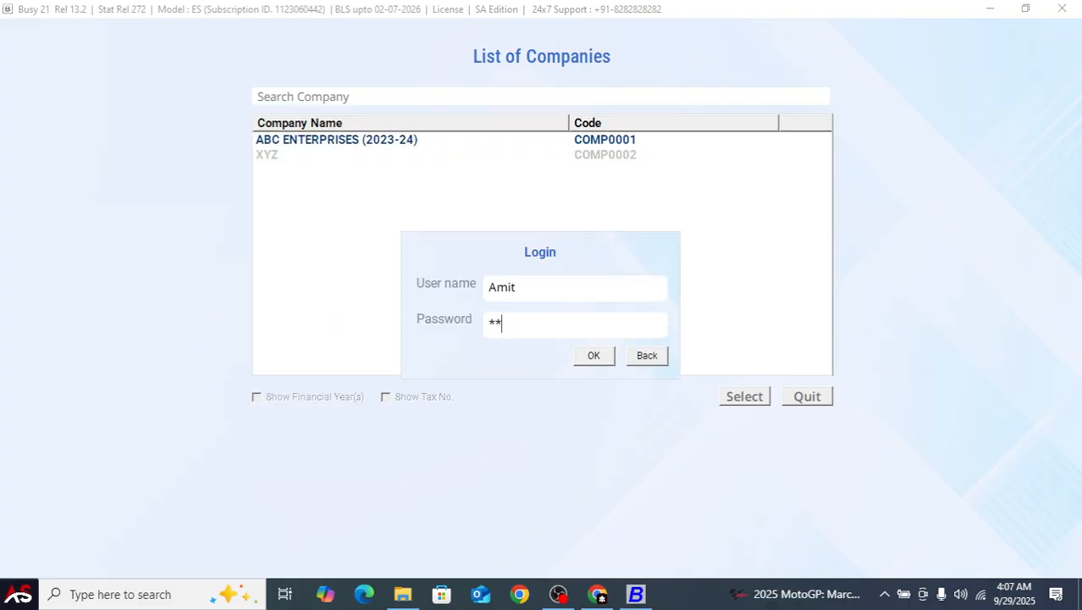
text(*****)
key(Return)
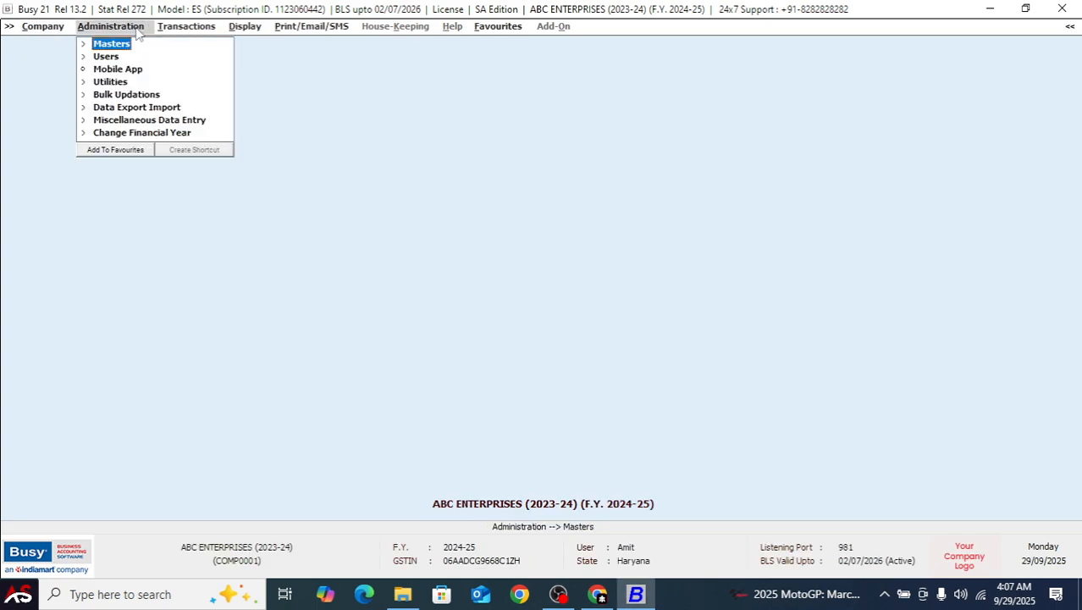
- Check which Administration entries are available to the restricted user, including whether Configuration is offered, and close the list
click(86, 45)
click(86, 46)
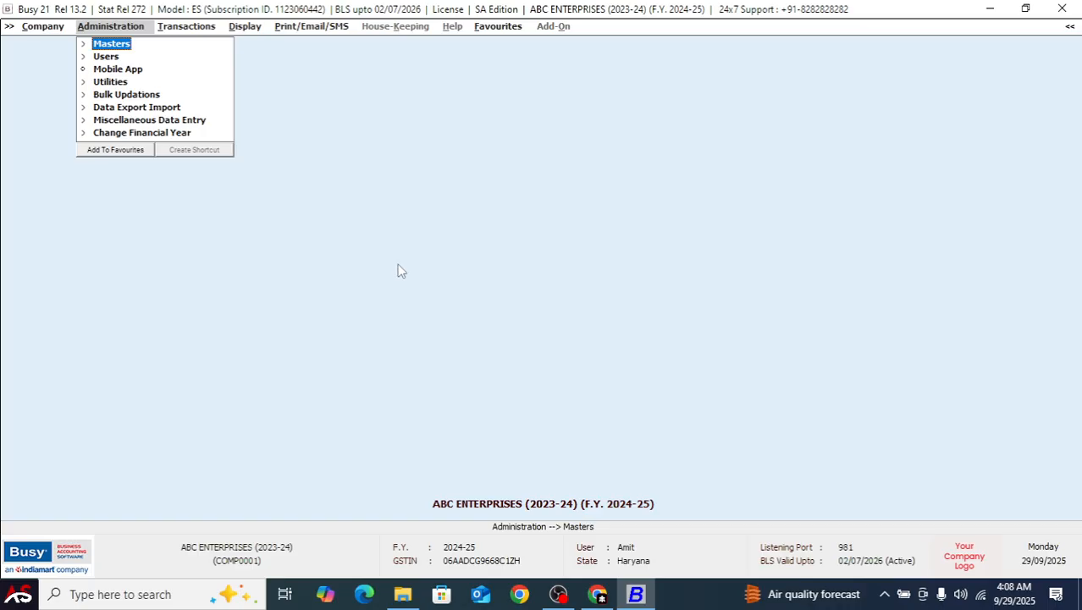
key(Escape)
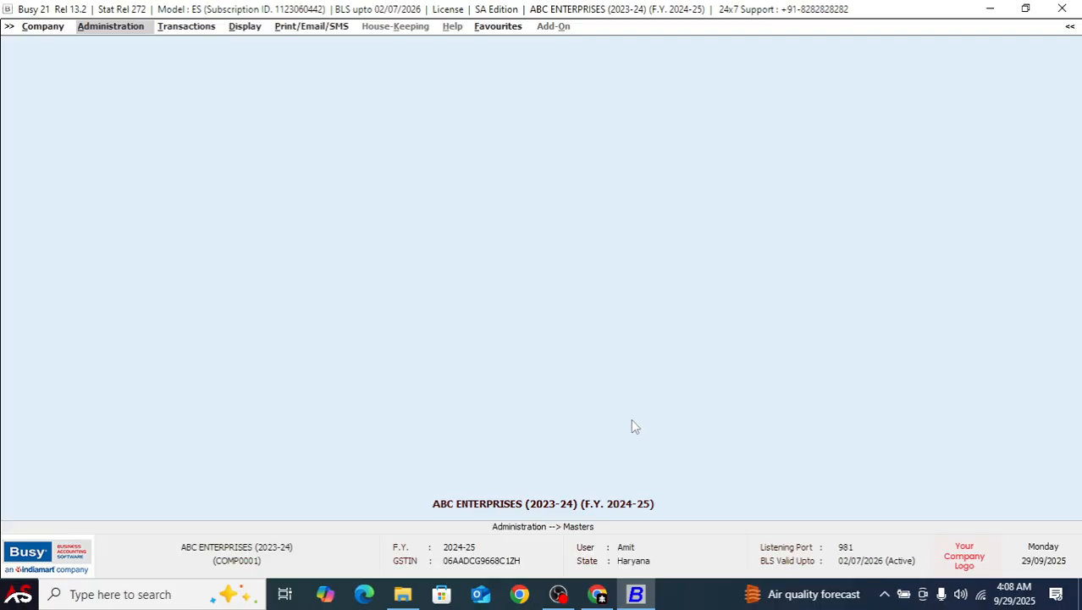
click(558, 594)
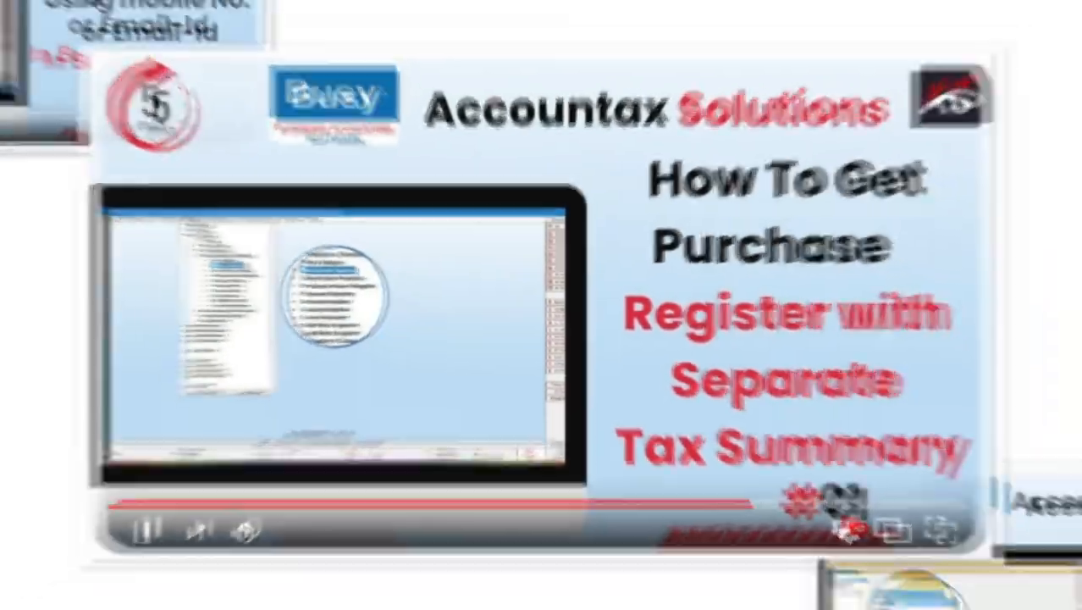